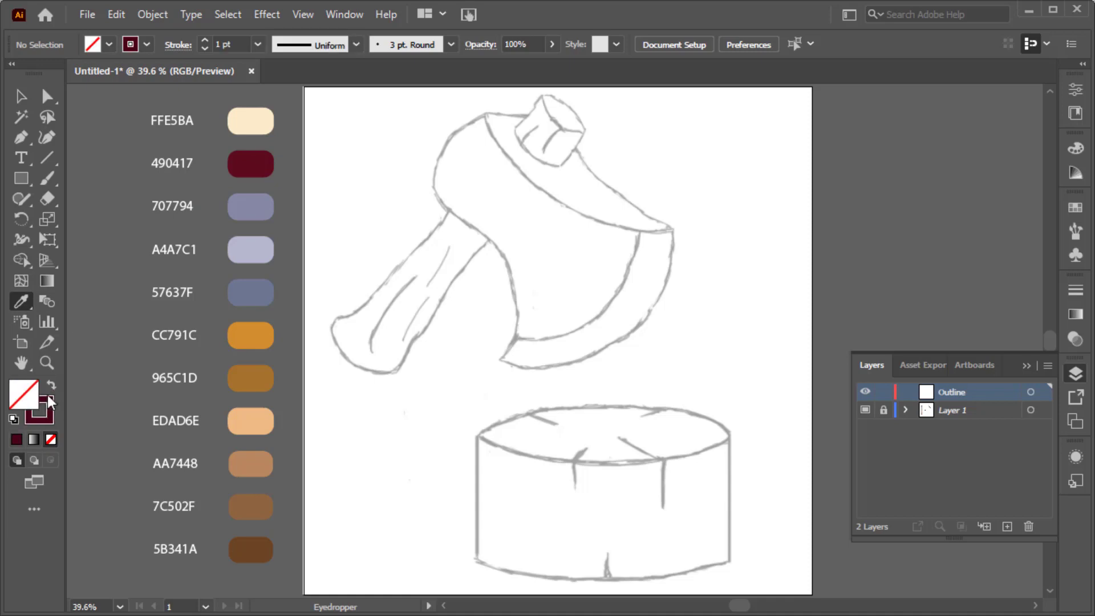
Trace the axe head's main blade as a closed curved outline with an 8 pt stroke in 490417 and no fill.
left_click(47, 401)
left_click(203, 41)
left_click(204, 40)
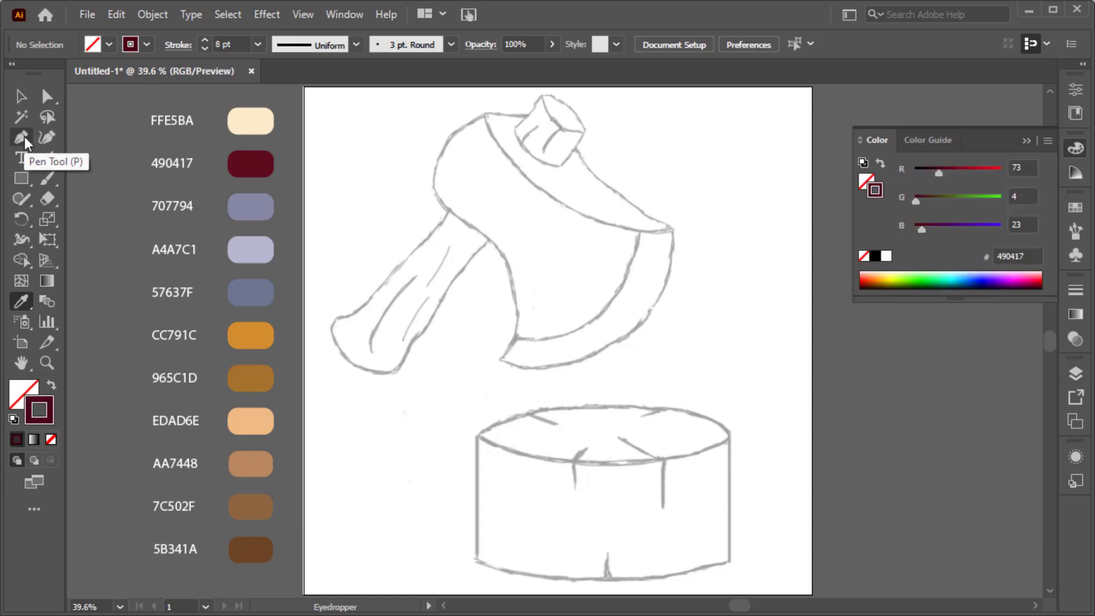
left_click(47, 137)
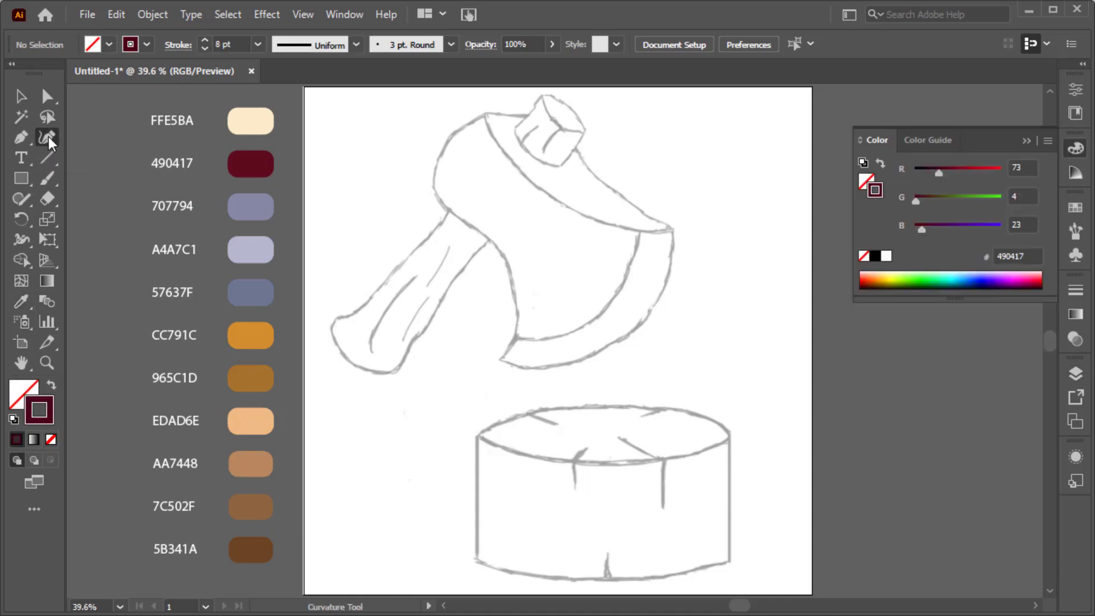
left_click(485, 111)
left_click(528, 179)
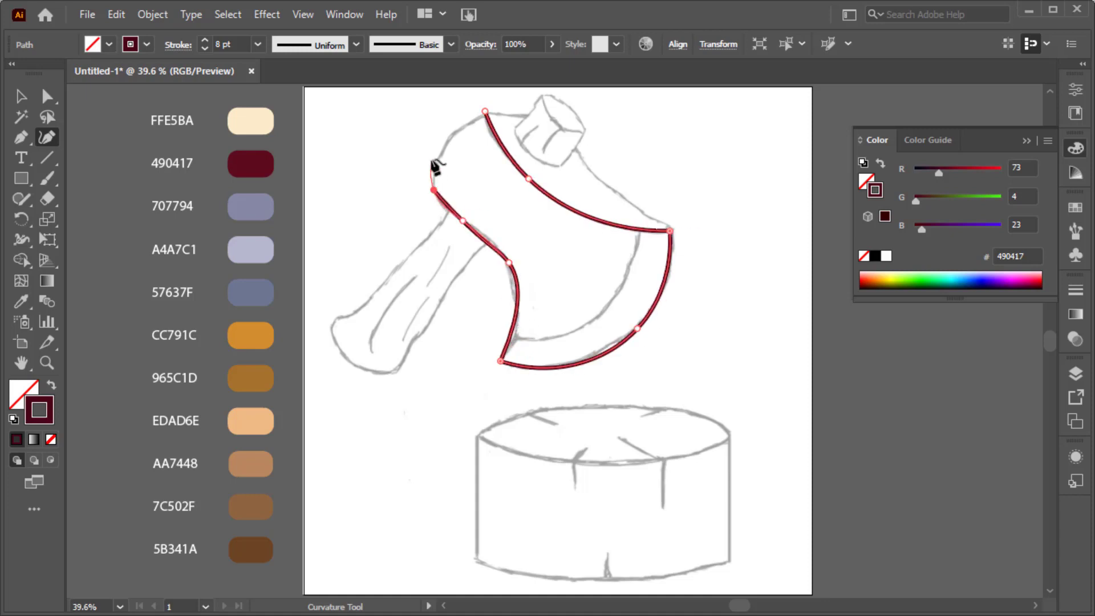
left_click(498, 118, "ctrl")
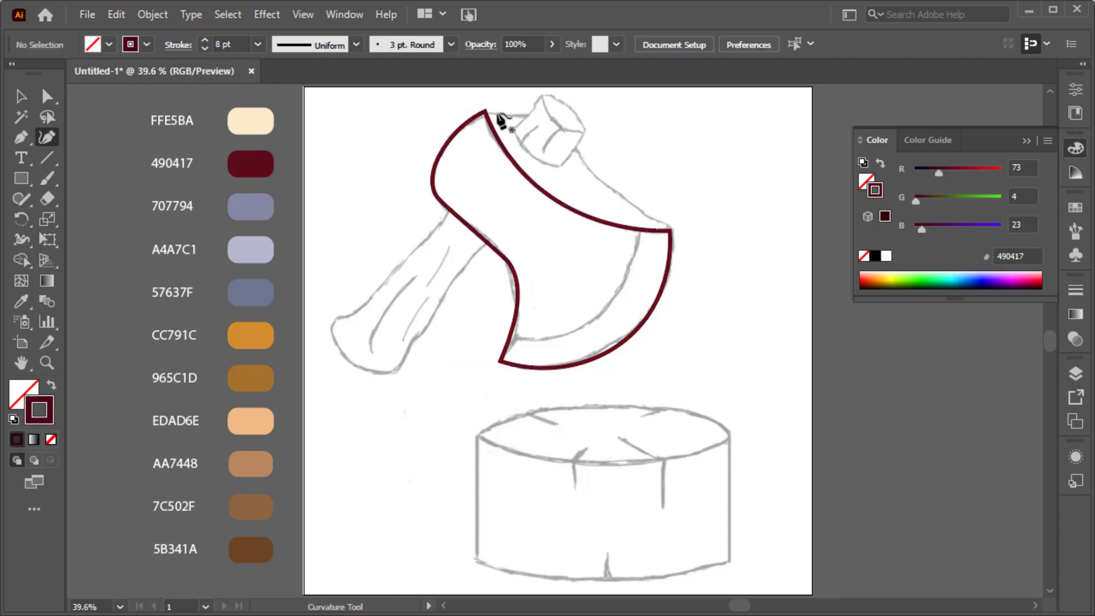
Trace the axe head's upper side from the blade outline's top corner to its far corner and place the end anchor on that corner.
left_click(485, 111)
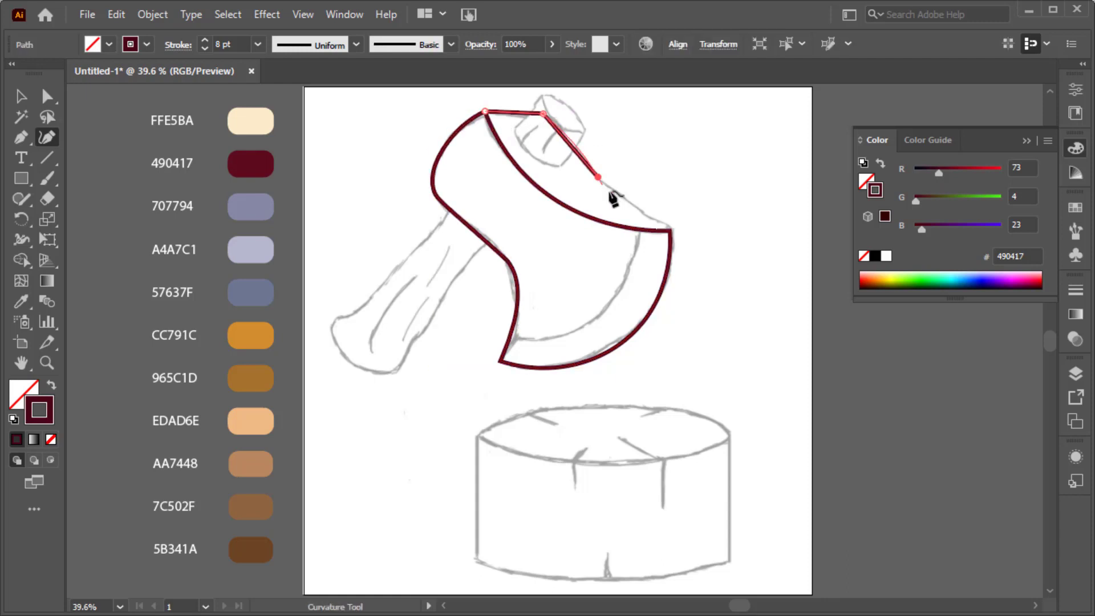
left_click(673, 229)
left_click(688, 229, "ctrl")
key("a")
left_click_drag(675, 229, 670, 230)
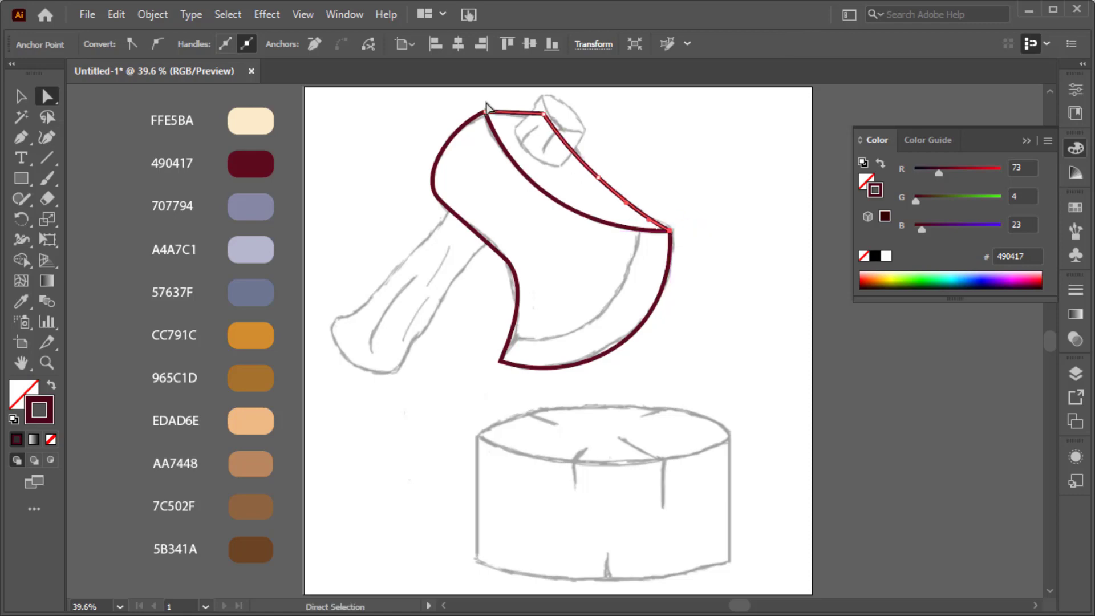
Align the start anchor of the upper-side path with the top corner of the blade outline.
left_click(489, 103)
scroll(496, 122, "up", 1)
scroll(488, 137, "up", 6)
scroll(488, 146, "up", 4)
left_click_drag(469, 187, 472, 177)
key("ctrl+0")
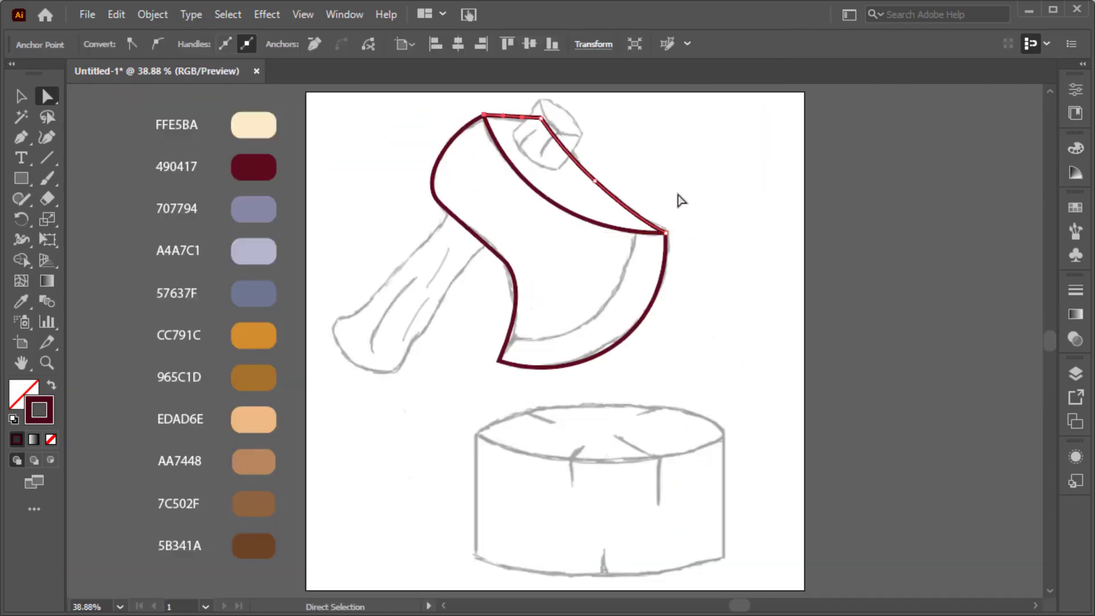
left_click(678, 194)
Give all the axe head outlines round stroke caps and corners.
key("v")
left_click_drag(421, 109, 684, 371)
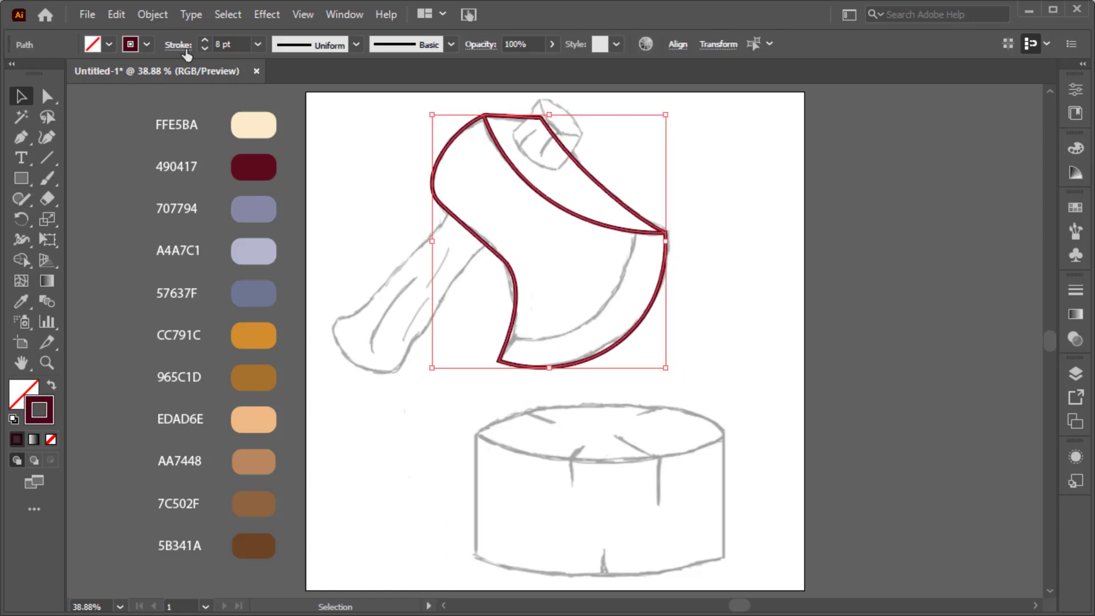
left_click(178, 44)
left_click(425, 236)
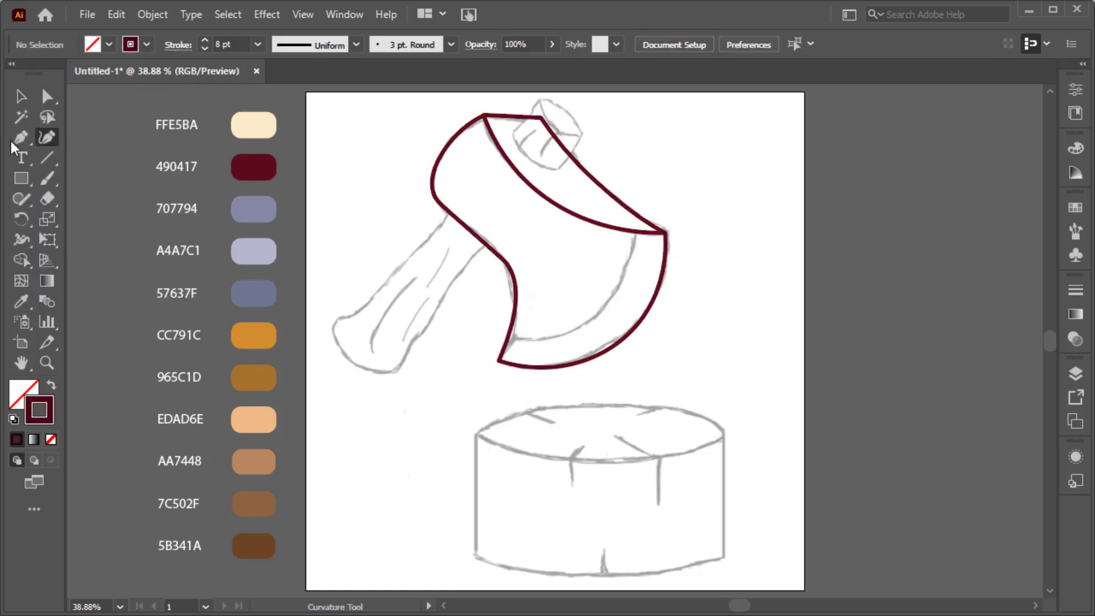
Draw the two straight sides of the handle end that protrudes above the axe head.
left_click(12, 142)
scroll(553, 110, "up", 1)
scroll(543, 152, "up", 3)
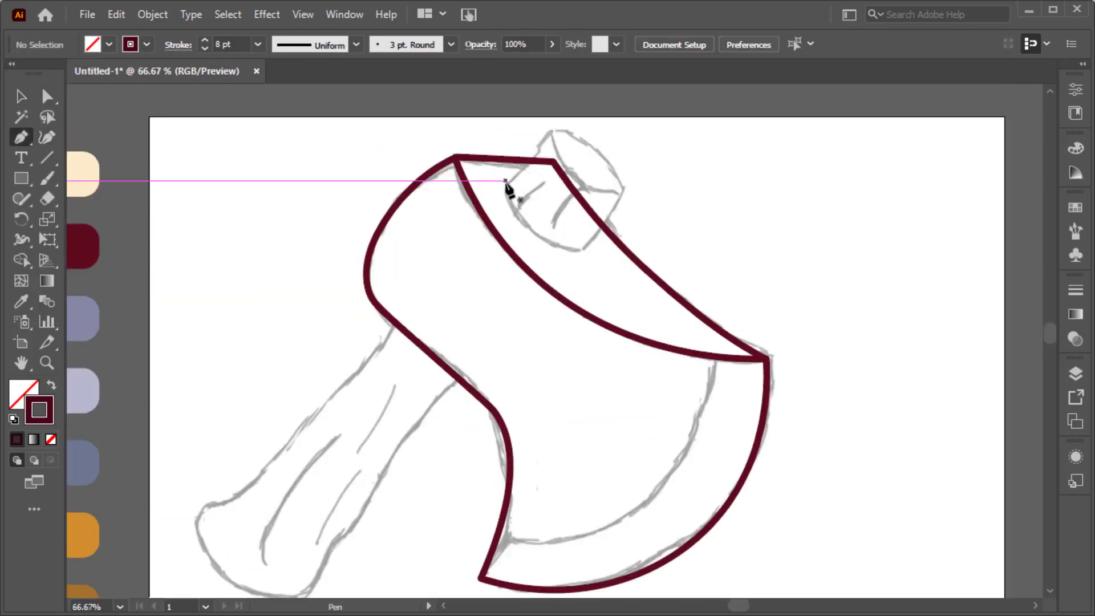
left_click(504, 184)
left_click(552, 130)
left_click(593, 160, "ctrl")
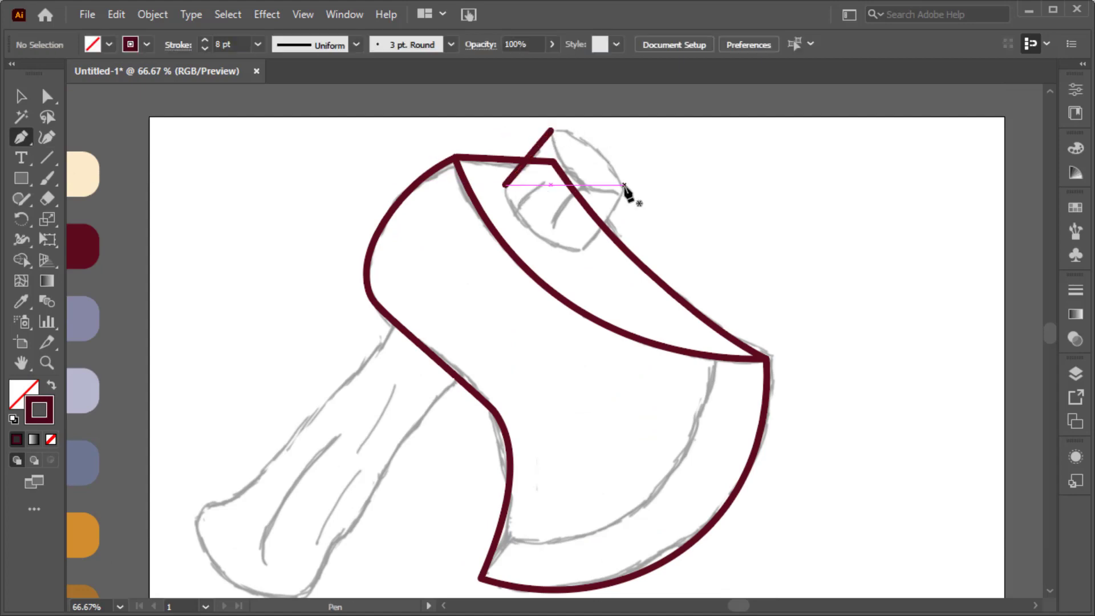
left_click(625, 190)
left_click(580, 252)
Draw an ellipse for the handle's end face, rotate it to the sketch's angle and place it between the two side lines.
key("l")
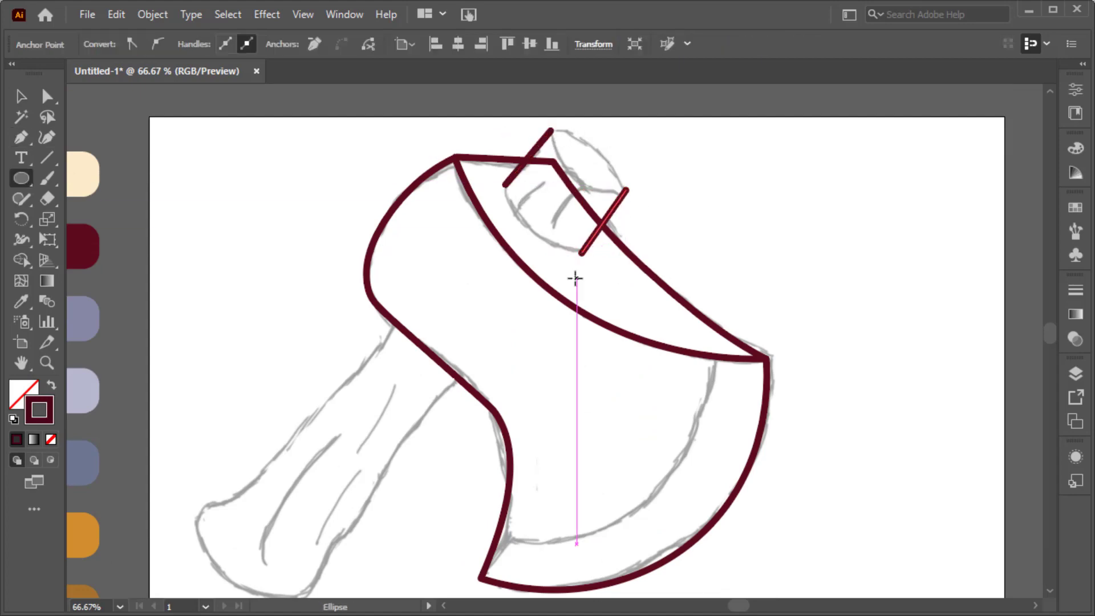
mouse_move(572, 135)
left_mouse_down()
mouse_move(690, 176)
mouse_move(665, 211)
left_mouse_up()
key("v")
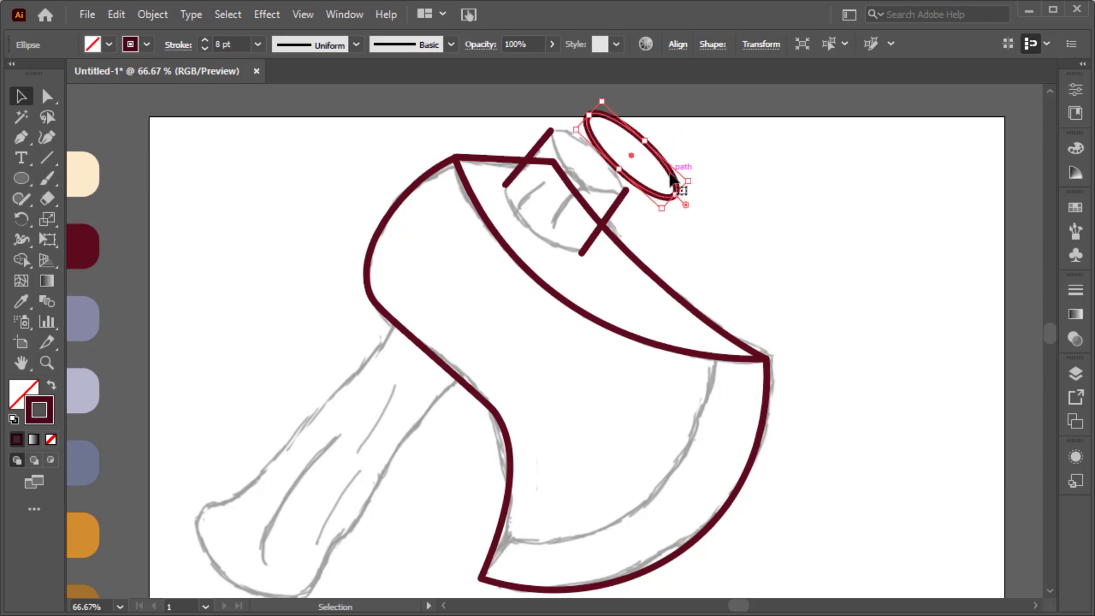
left_click_drag(669, 170, 634, 186)
scroll(636, 204, "up", 3)
left_click_drag(652, 222, 614, 166)
Scale the end-face ellipse to meet the upper ends of both side lines and set its stroke to 8 pt.
scroll(620, 178, "down", 2)
scroll(620, 178, "up", 1)
scroll(490, 142, "up", 3)
left_click_drag(535, 219, 529, 212)
left_click_drag(790, 372, 737, 355)
left_click(203, 40)
scroll(740, 325, "up", 1)
scroll(737, 355, "down", 2)
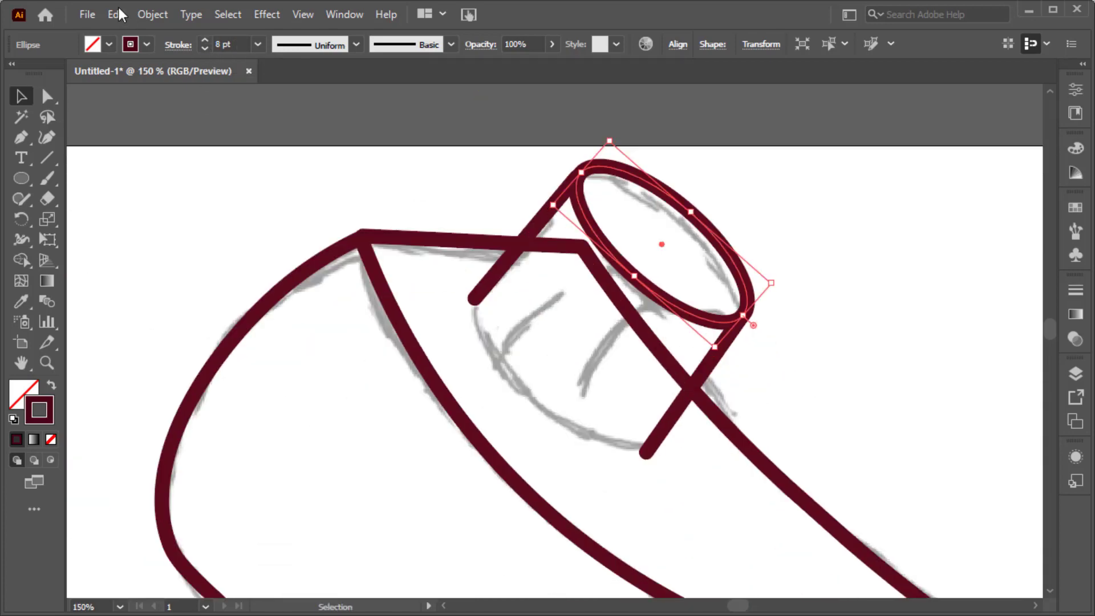
Duplicate the end-face ellipse in front and move the copy to the lower ends of the side lines.
left_click(118, 12)
left_click(131, 100)
left_click(118, 18)
left_click(140, 138)
left_click_drag(618, 260, 525, 386)
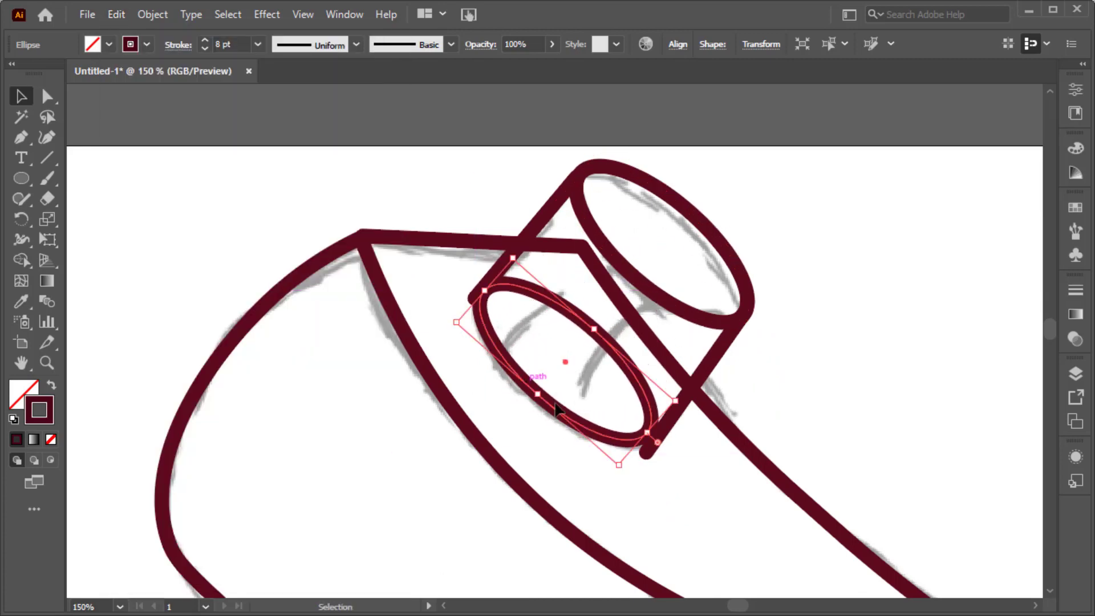
Align the lower end anchors of the two side lines with the edge of the duplicated ellipse.
key("a")
mouse_move(643, 453)
left_mouse_down()
mouse_move(652, 456)
mouse_move(642, 442)
left_mouse_up()
left_click(471, 283)
scroll(477, 293, "up", 3)
left_click(464, 306)
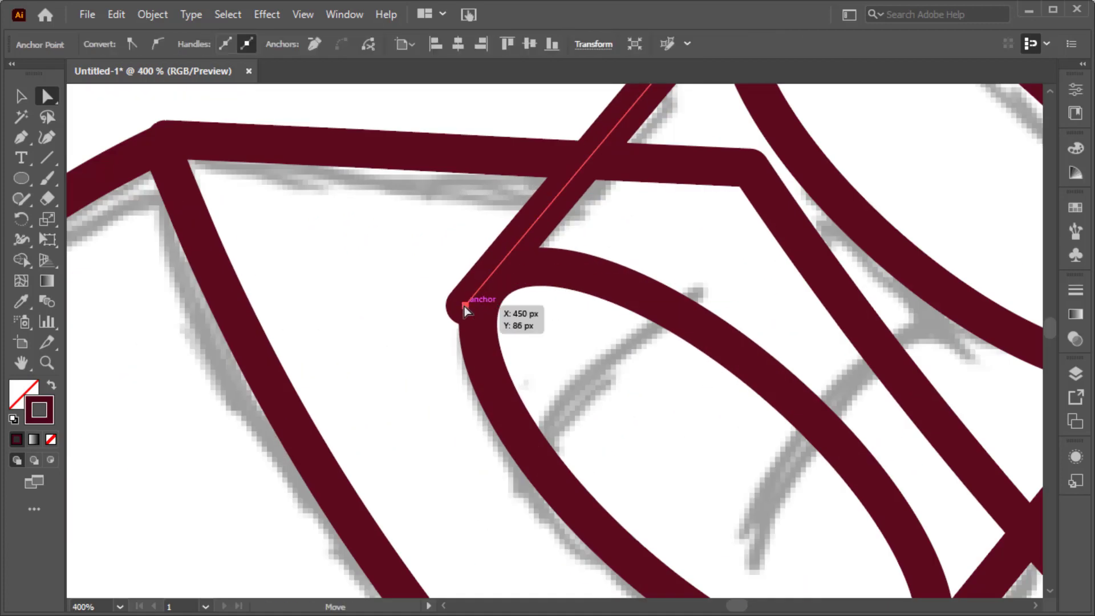
key("v")
left_click(477, 331)
left_click_drag(482, 287, 488, 282)
key("a")
left_click(466, 306)
key("ctrl+0")
Remove the overlapping segments inside the protruding handle end from the axe outlines with the Shape Builder.
key("v")
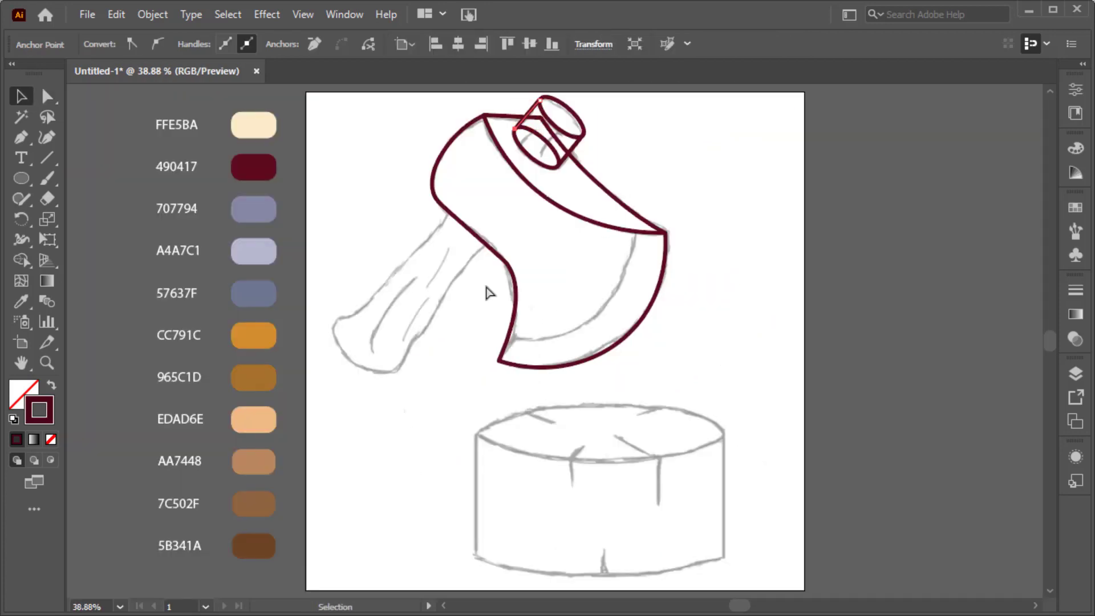
left_click(469, 245)
left_click_drag(21, 260, 80, 255)
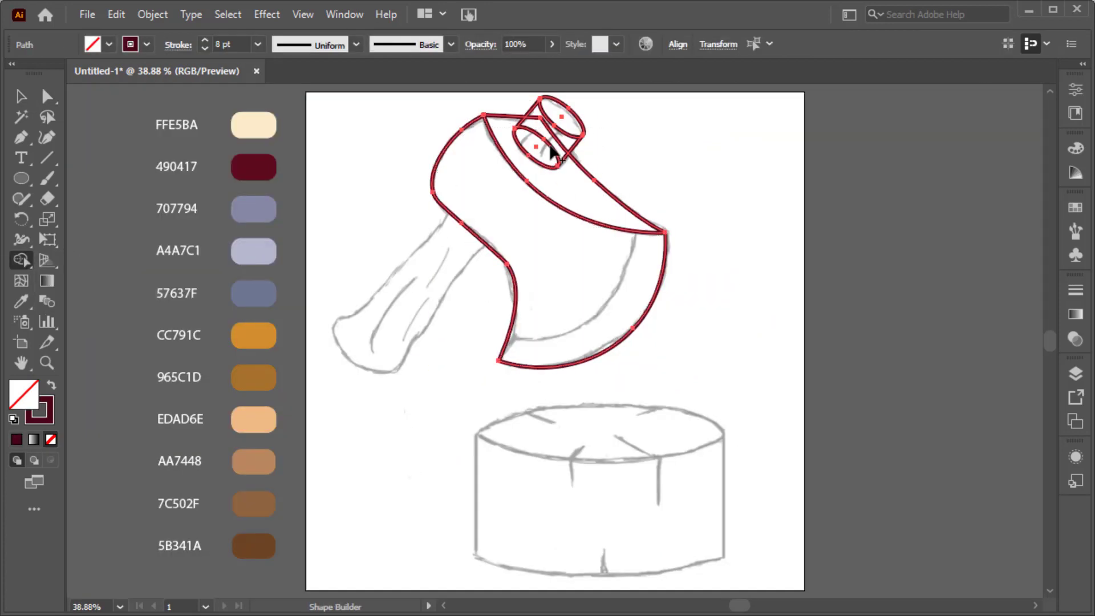
scroll(552, 150, "up", 3)
scroll(618, 326, "up", 2)
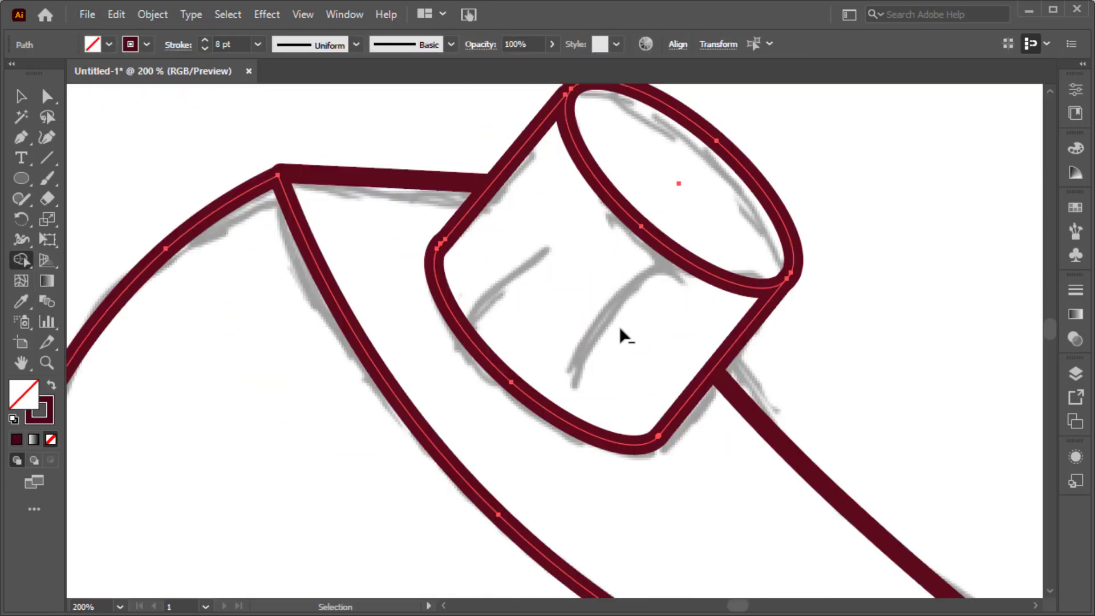
key("ctrl+0")
key("v")
Trace the handle's left edge with the Pen tool from the axe head down and around the flared corner.
left_click(32, 143)
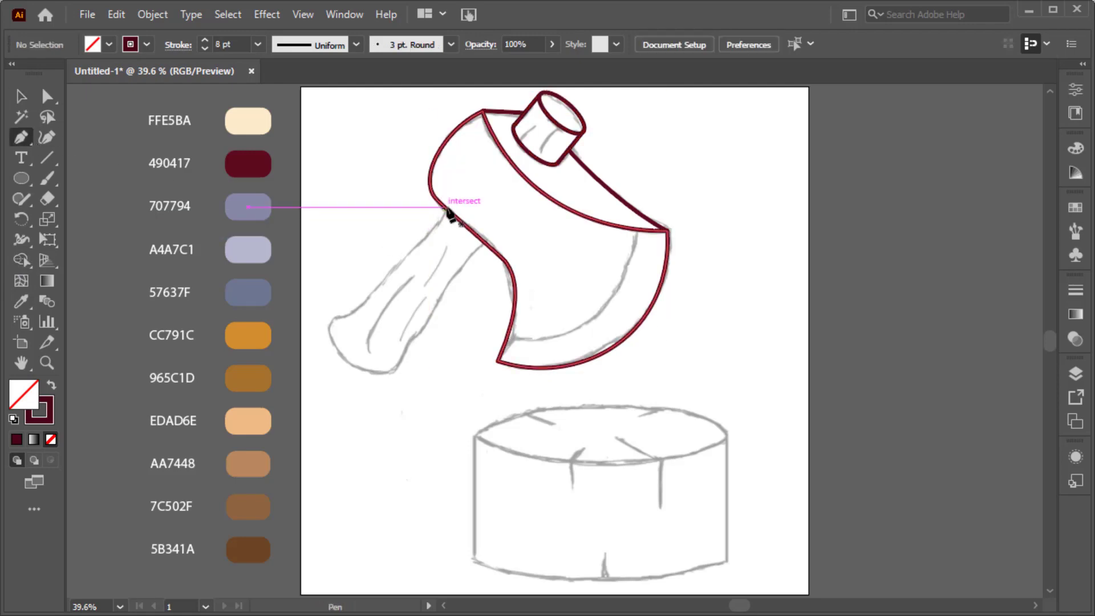
scroll(450, 212, "up", 3)
left_click(448, 212)
scroll(363, 317, "left", 2)
left_click_drag(385, 294, 328, 330)
scroll(361, 317, "down", 3)
left_click_drag(239, 418, 202, 430)
scroll(202, 430, "up", 1)
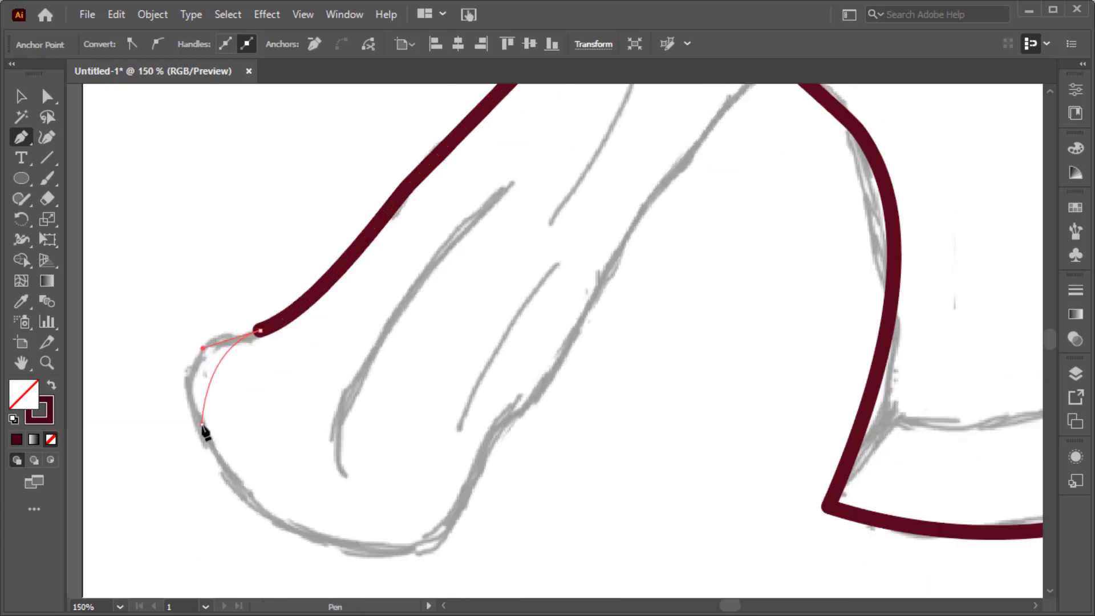
left_click_drag(227, 487, 226, 489)
Continue the handle outline around the butt end and up the right edge to the axe head.
left_click_drag(414, 548, 464, 540)
left_click_drag(495, 430, 513, 414)
scroll(469, 381, "down", 2)
scroll(479, 325, "up", 2)
left_click_drag(476, 321, 531, 205)
scroll(533, 205, "down", 2)
scroll(582, 157, "up", 2)
left_click(587, 166)
scroll(585, 166, "down", 2)
left_click(551, 278, "ctrl")
scroll(561, 320, "up", 2)
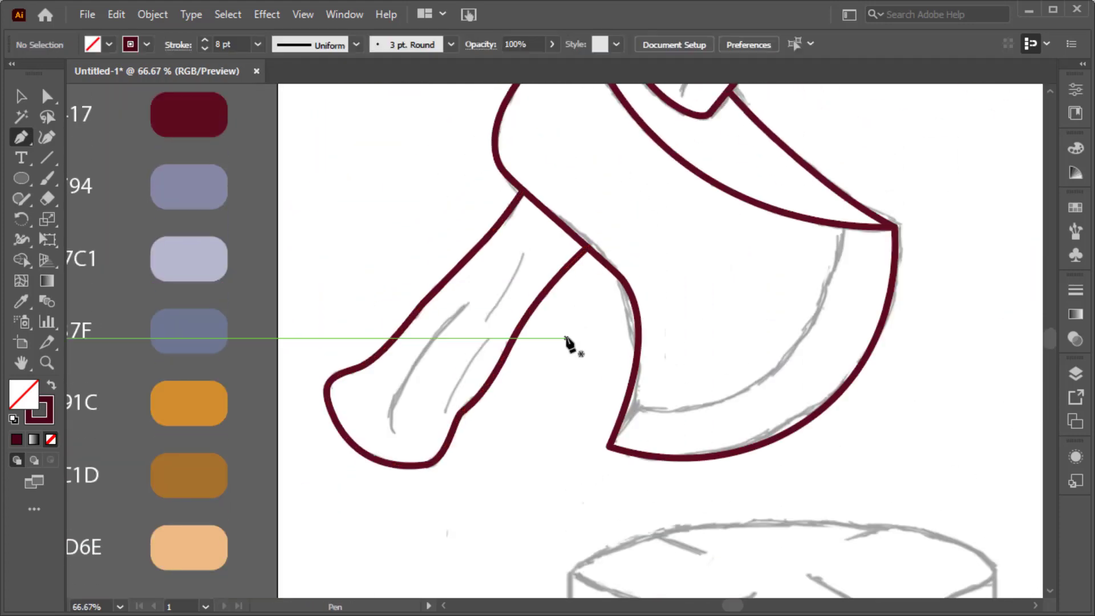
Adjust the curve handles on the handle's lower right edge to smooth it along the sketch.
scroll(566, 340, "up", 2)
left_click(448, 433, "ctrl")
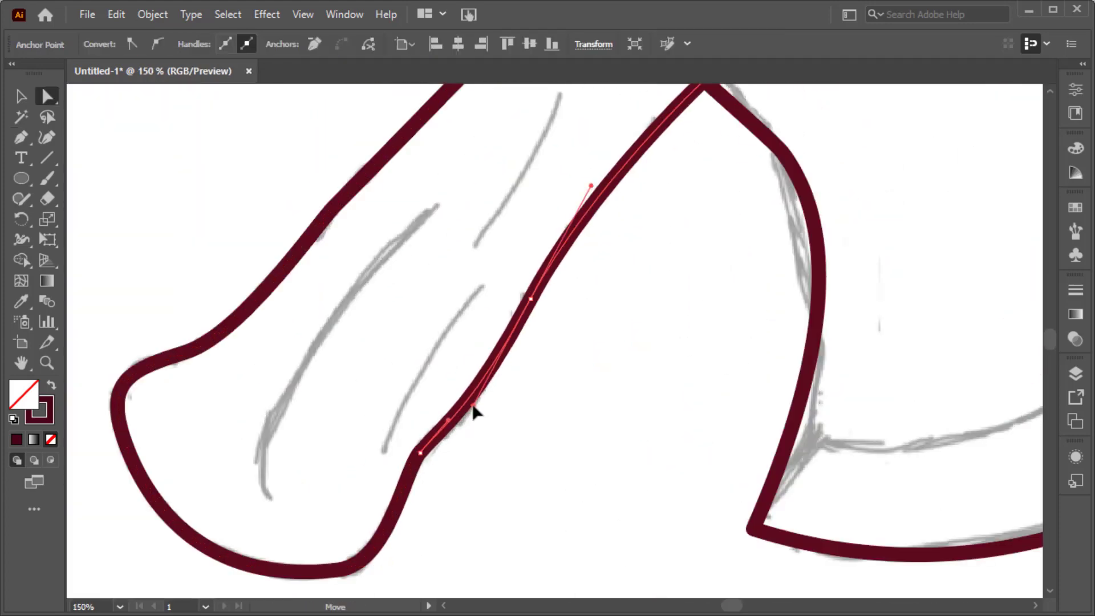
left_click(513, 420, "ctrl")
key("ctrl+0")
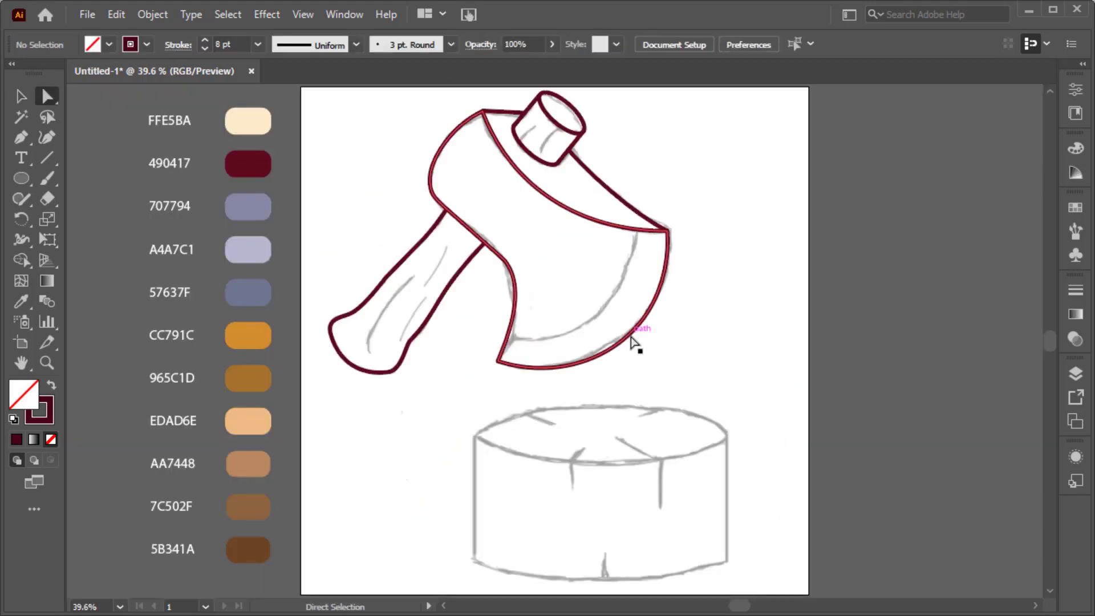
Duplicate the blade's cutting-edge curve in front and move the copy inward onto the sketched bevel line.
left_click(635, 329)
left_click(116, 15)
left_click(166, 97)
left_click(117, 14)
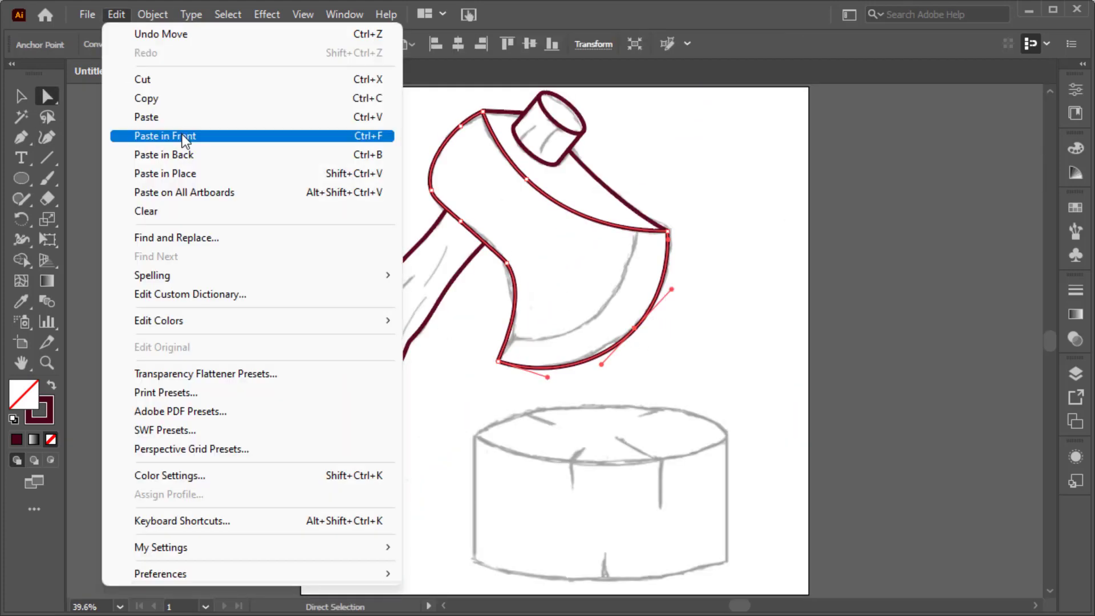
left_click(166, 137)
key("v")
left_click_drag(621, 325, 605, 306)
Trim the part of the bevel line that extends outside the blade with the Shape Builder.
left_click(562, 366, "shift")
left_click(23, 261)
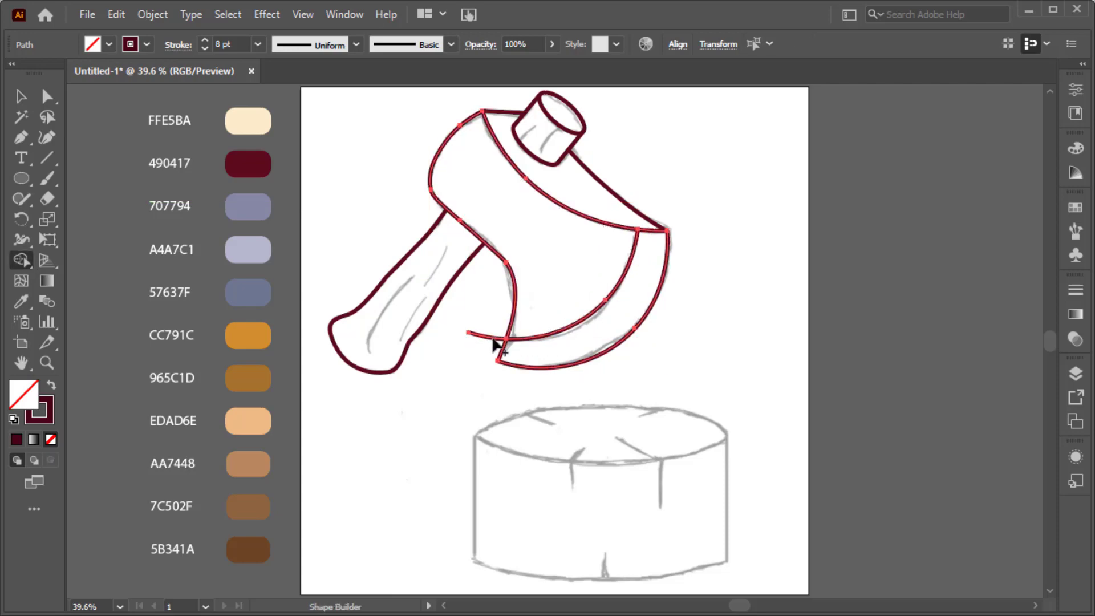
key("v")
left_click(448, 308)
Draw the three curved wood-grain lines on the axe handle with the Pen tool.
scroll(373, 329, "up", 3)
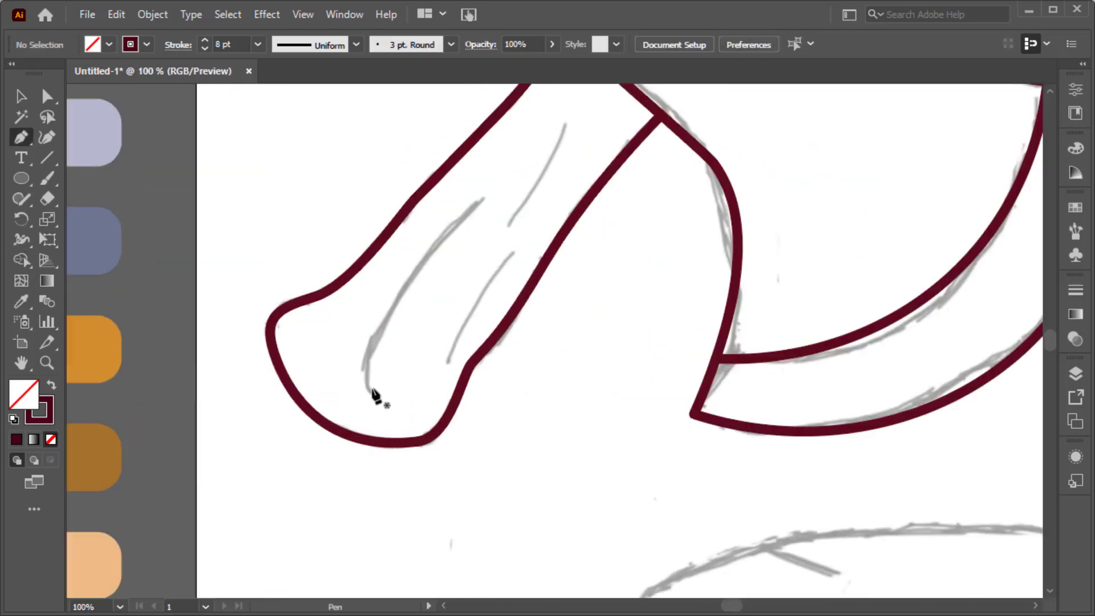
left_click(371, 391)
left_click_drag(411, 278, 495, 184)
left_click(481, 202)
left_click(471, 237, "ctrl")
scroll(456, 259, "right", 3)
scroll(445, 274, "up", 3)
left_click(426, 303)
left_click(479, 178, "ctrl")
left_click(365, 442)
left_click(432, 334)
left_click(479, 293, "ctrl")
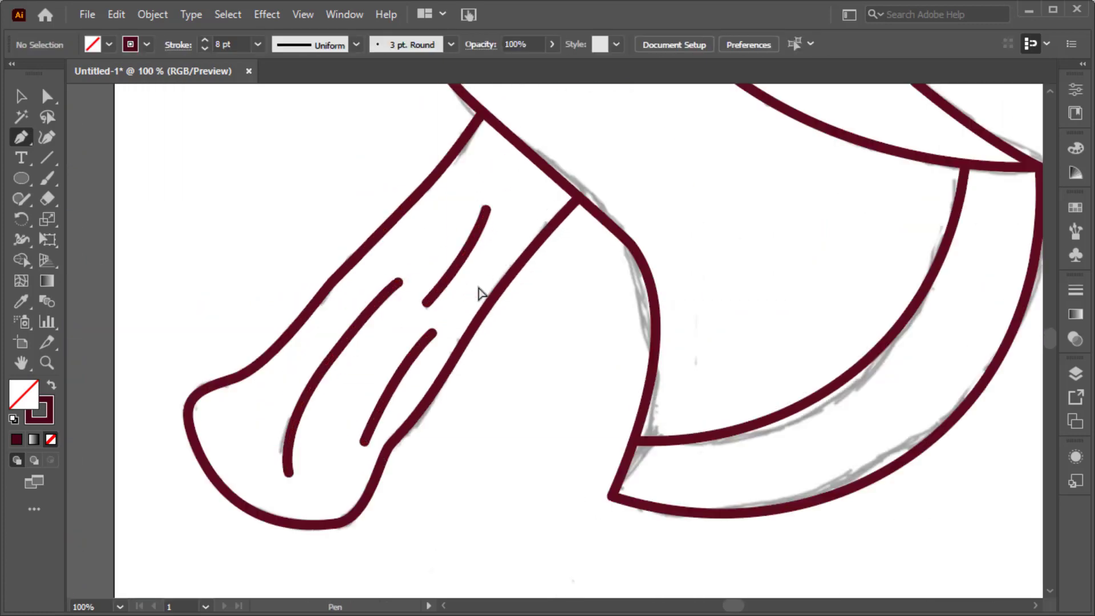
Apply the width profile tapered at both ends to the three handle grain lines and set their stroke to 5 pt.
left_click(367, 311)
left_click(425, 345, "shift")
left_click(448, 288, "shift")
left_click(356, 45)
left_click(334, 110)
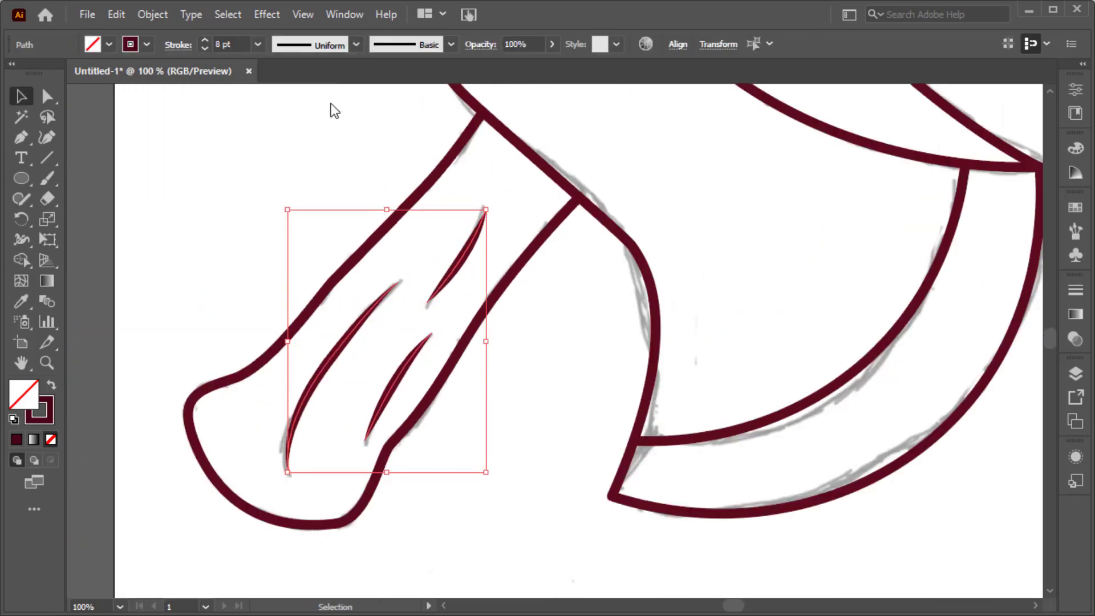
left_click(204, 49)
left_click(204, 49)
left_click(204, 49)
key("ctrl+0")
left_click(369, 222)
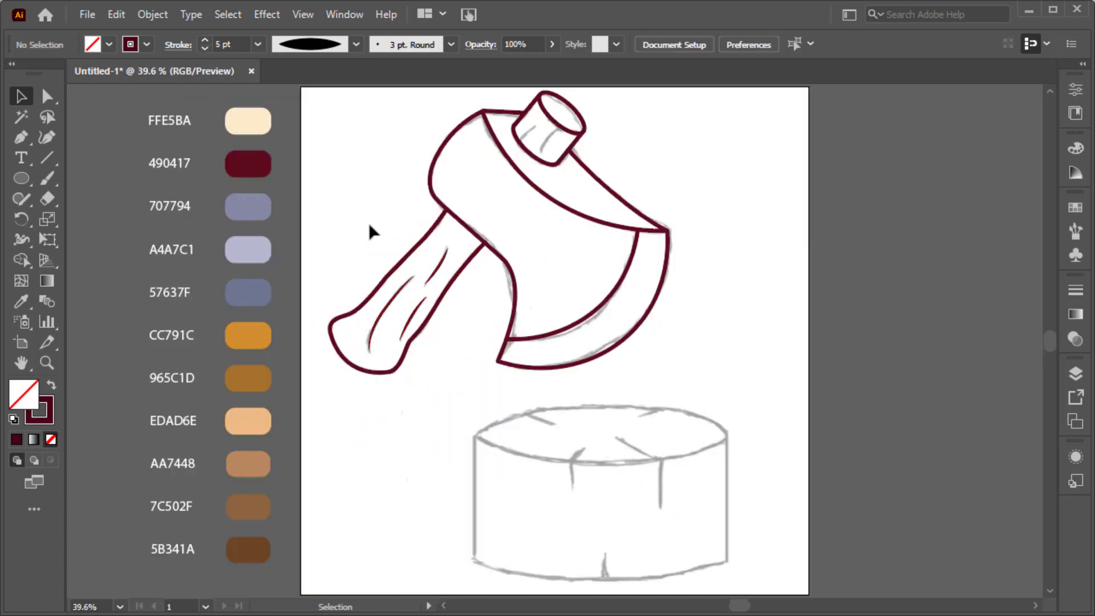
Draw the left curved grain line on the protruding handle end, starting from its lower edge.
key("p")
scroll(541, 144, "up", 2)
scroll(541, 152, "up", 2)
left_click(478, 242)
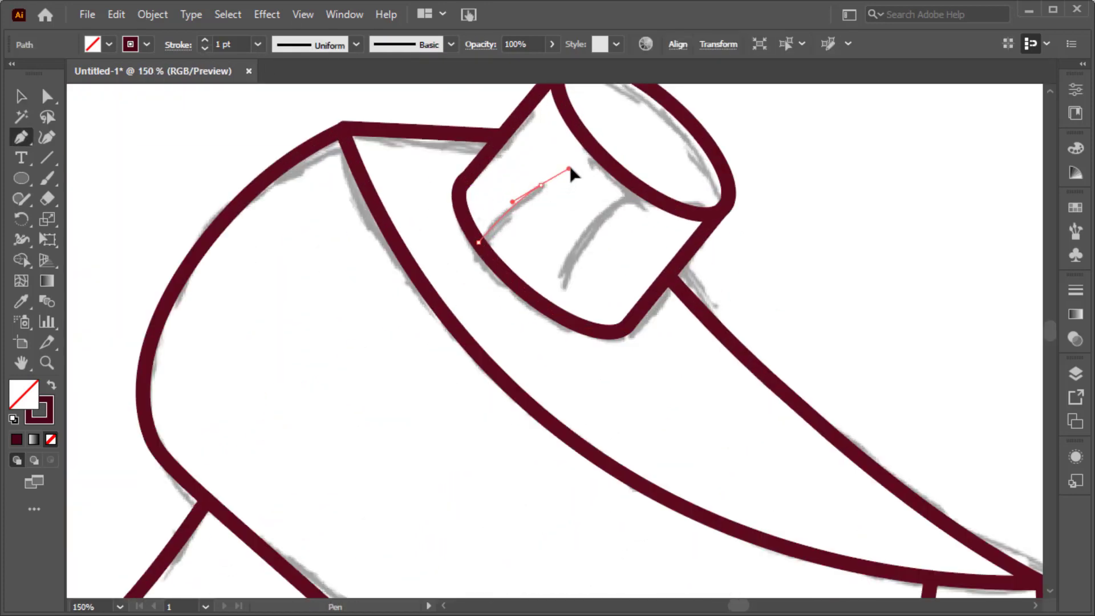
left_click_drag(569, 169, 570, 167)
Set the new grain line's stroke to 8 pt and apply the triangular width profile that tapers to one end.
key("v")
left_click(568, 172)
left_click(525, 195)
triple_click(205, 41)
double_click(205, 41)
double_click(205, 41)
left_click(356, 45)
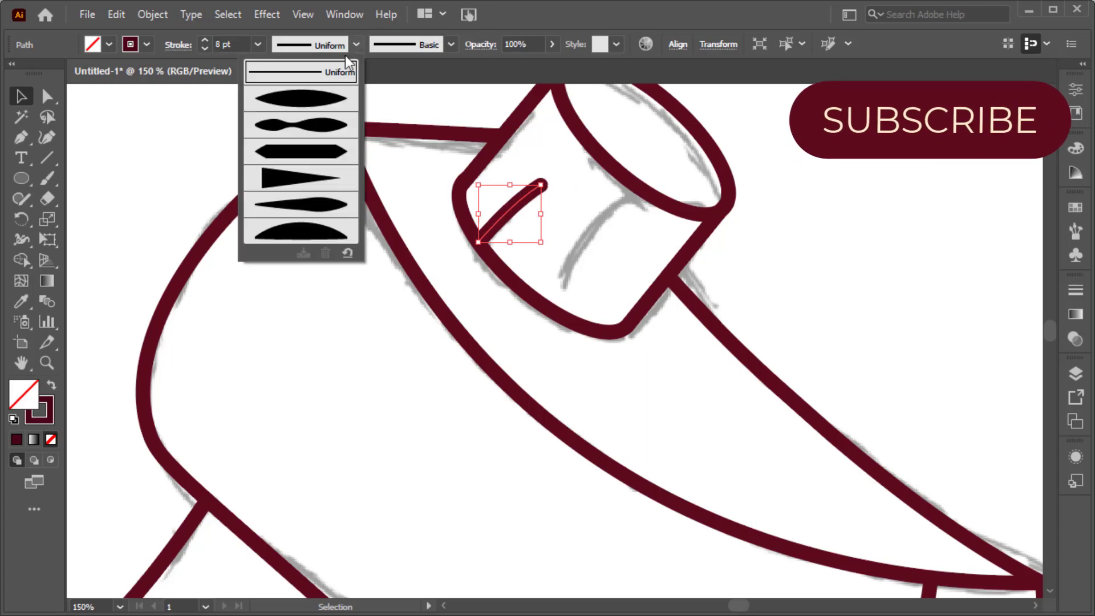
left_click(319, 176)
left_click(553, 172)
Draw the second grain line down from the end-face ellipse with an 8 pt stroke and the same triangular width profile.
key("p")
left_click(638, 187)
left_click_drag(566, 283, 554, 326)
key("v")
double_click(204, 41)
double_click(204, 41)
triple_click(205, 40)
left_click(356, 44)
left_click(319, 176)
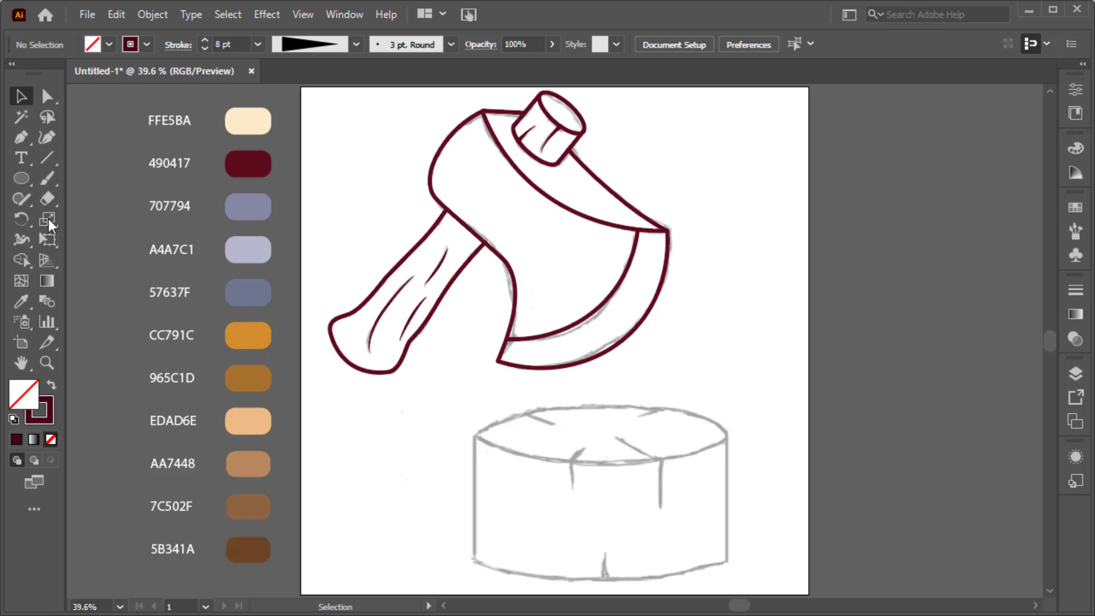
Draw a rectangle over the tree stump's side with an 8 pt stroke.
left_click_drag(21, 178, 94, 177)
left_click_drag(474, 435, 726, 564)
left_click(206, 41)
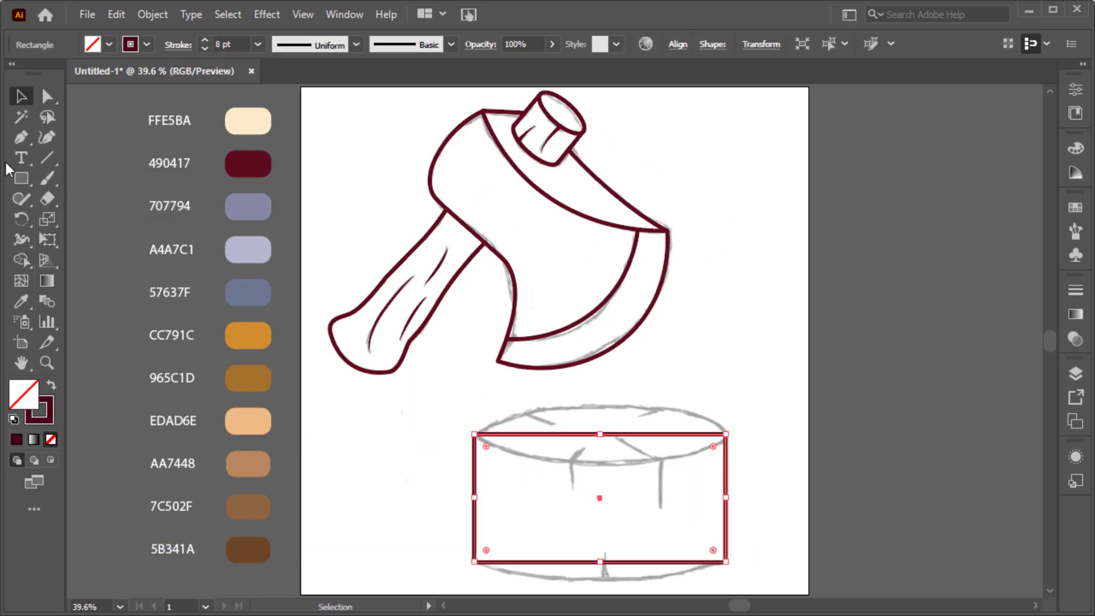
Draw an ellipse over the stump's top face, spanning the rectangle's full width and matching the sketched height.
left_click_drag(21, 177, 68, 220)
scroll(645, 432, "up", 2)
scroll(627, 422, "down", 1)
left_click_drag(349, 362, 781, 382)
left_click_drag(568, 360, 595, 491)
Duplicate the stump's top ellipse in front and place the copy on the rectangle's bottom edge.
key("v")
key("ctrl+minus")
left_click(116, 14)
left_click(163, 98)
key("ctrl+f")
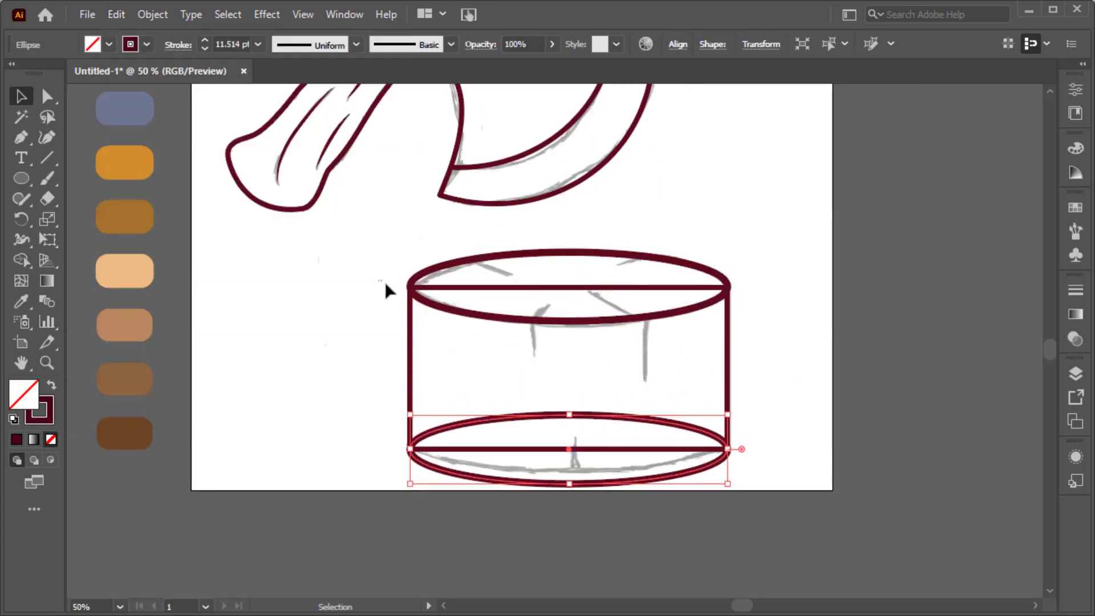
Merge the stump's rectangle and two ellipses by removing the straight lines and hidden back arc with the Shape Builder tool.
left_click_drag(732, 474, 732, 475)
key("Return")
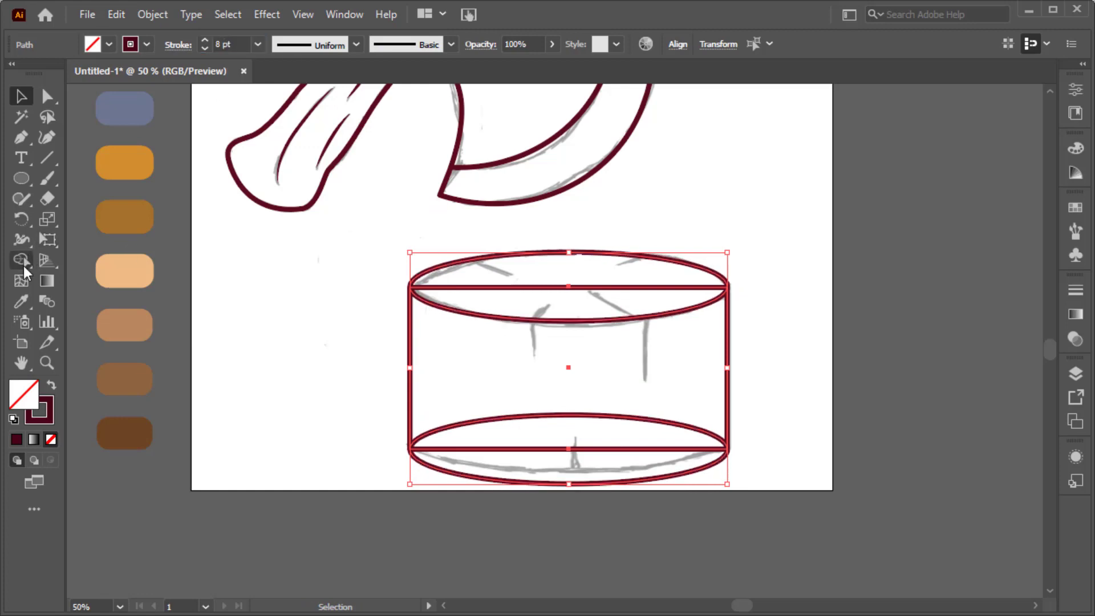
left_click(23, 261)
left_click(594, 287, "alt")
left_click(623, 448, "alt")
left_click(618, 416, "alt")
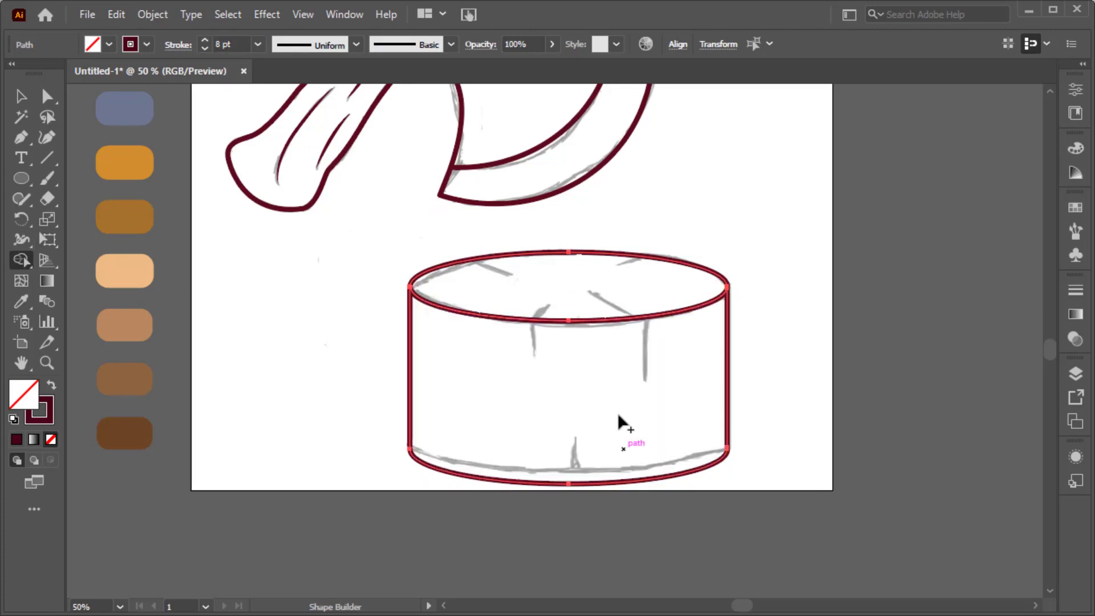
Draw two short straight cracks inward from the rear edge of the stump's top face with an 8 pt stroke.
key("p")
left_click(617, 397, "ctrl")
scroll(485, 238, "up", 2)
left_click(461, 278)
left_click(537, 308)
left_click(550, 328, "ctrl")
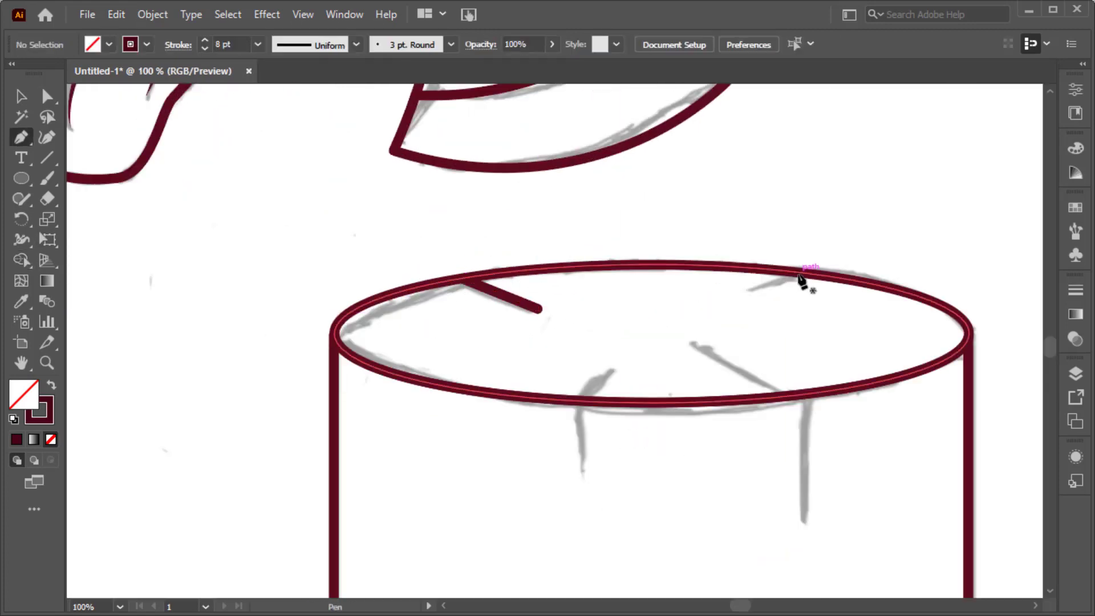
left_click(798, 274)
left_click(751, 290)
Draw two bent cracks running from the stump's top face over its front rim and down the side.
left_click(760, 314, "ctrl")
left_click(694, 343)
left_click(807, 394)
left_click(808, 515)
left_click(787, 495, "ctrl")
left_click(611, 370)
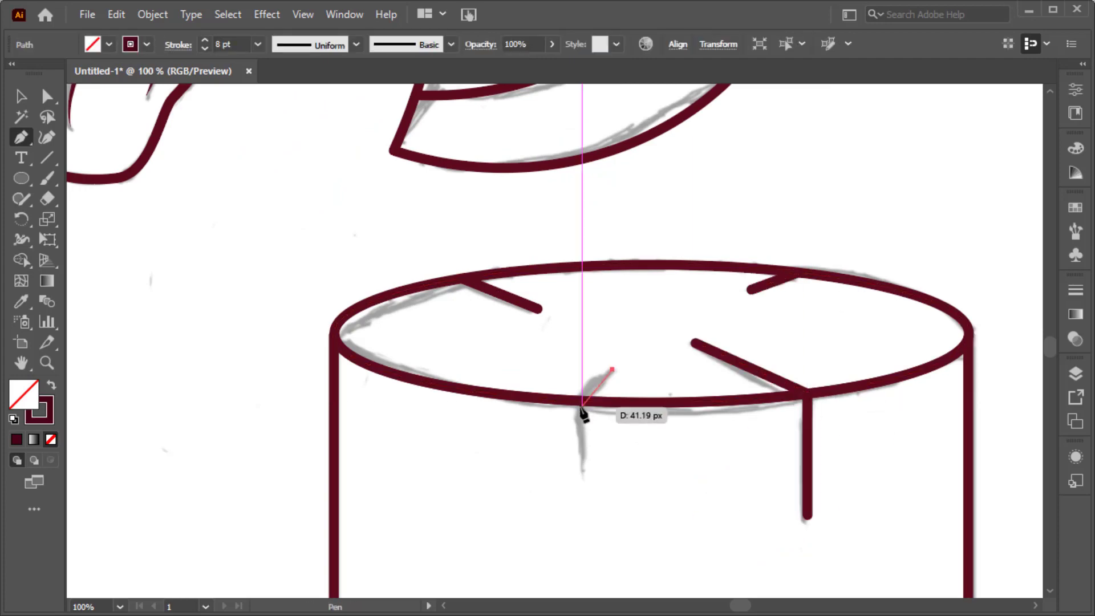
left_click(581, 402)
left_click(581, 461)
Draw a curved crack up from the middle of the stump's bottom edge and give it the triangular width profile.
scroll(581, 463, "down", 4)
scroll(588, 488, "up", 3)
left_click(601, 511, "ctrl")
scroll(636, 501, "down", 1)
left_click(627, 470)
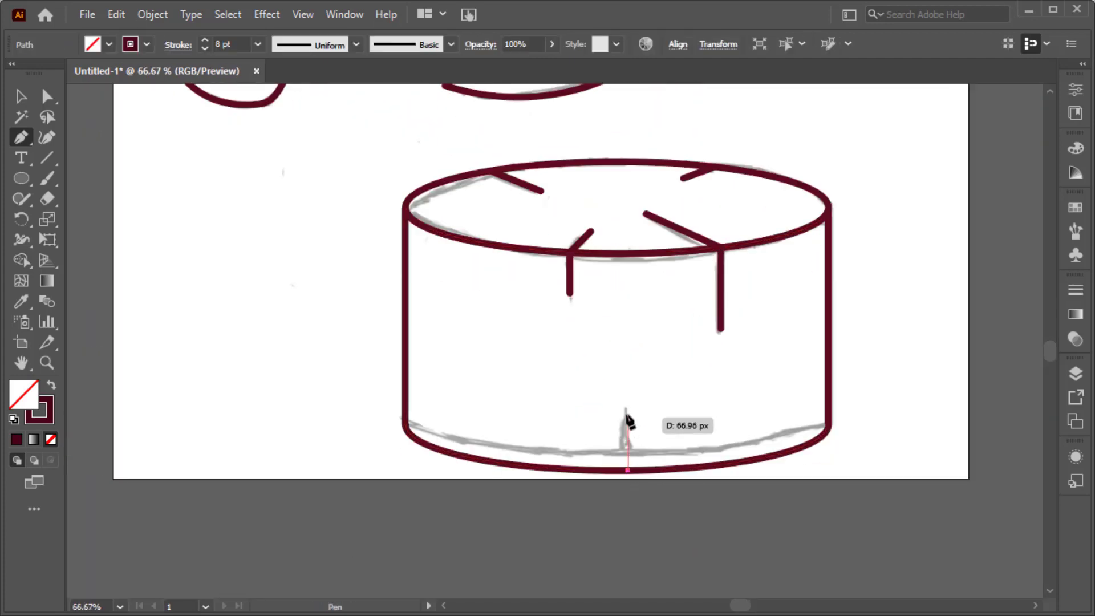
key("v")
left_click(356, 44)
left_click(350, 197)
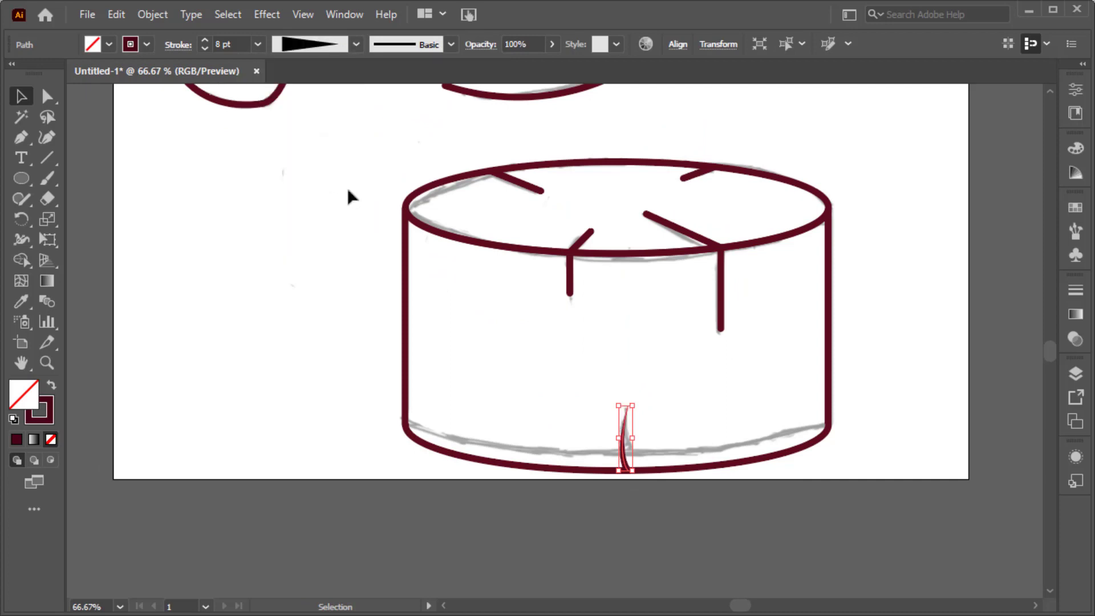
Apply the triangular width profile to the stump's two rear cracks and set their stroke to 9 pt.
left_click(686, 177, "shift")
left_click(356, 45)
left_click(347, 192)
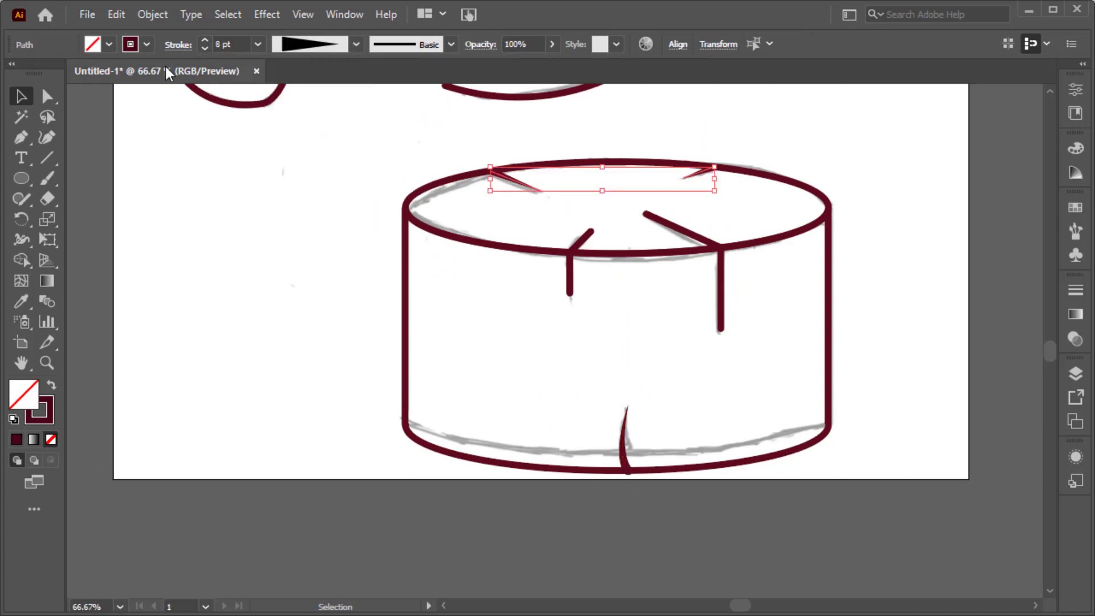
left_click(206, 47)
left_click(206, 48)
left_click(206, 48)
left_click(206, 48)
left_click(206, 48)
left_click(300, 157)
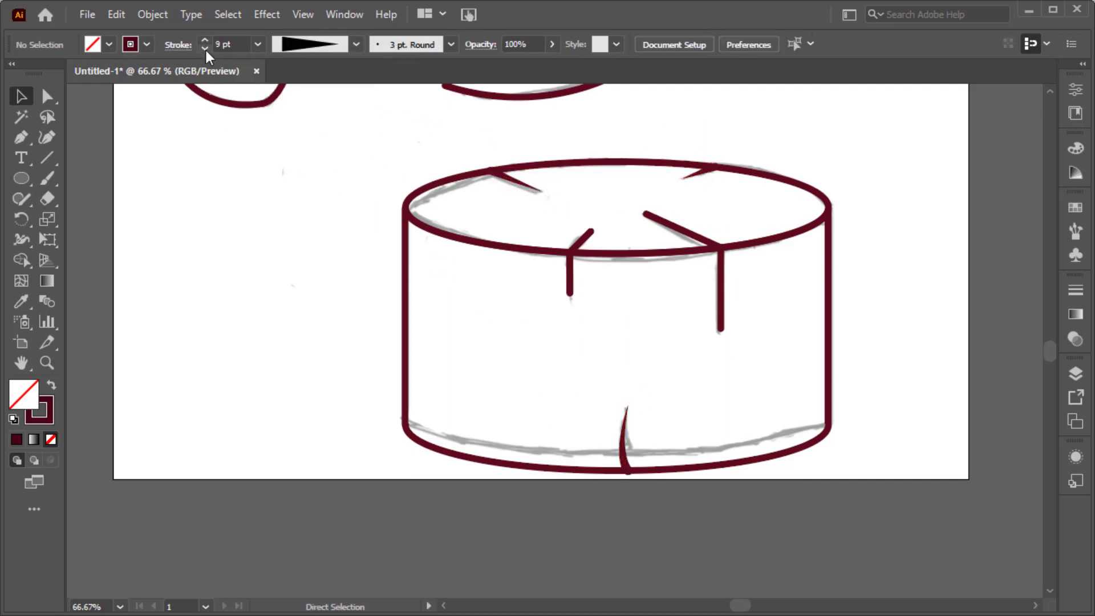
Apply the lens-shaped width profile to the stump's two bent front cracks and set their stroke to 12 pt.
left_click(569, 279)
left_click(720, 291, "shift")
left_click(356, 44)
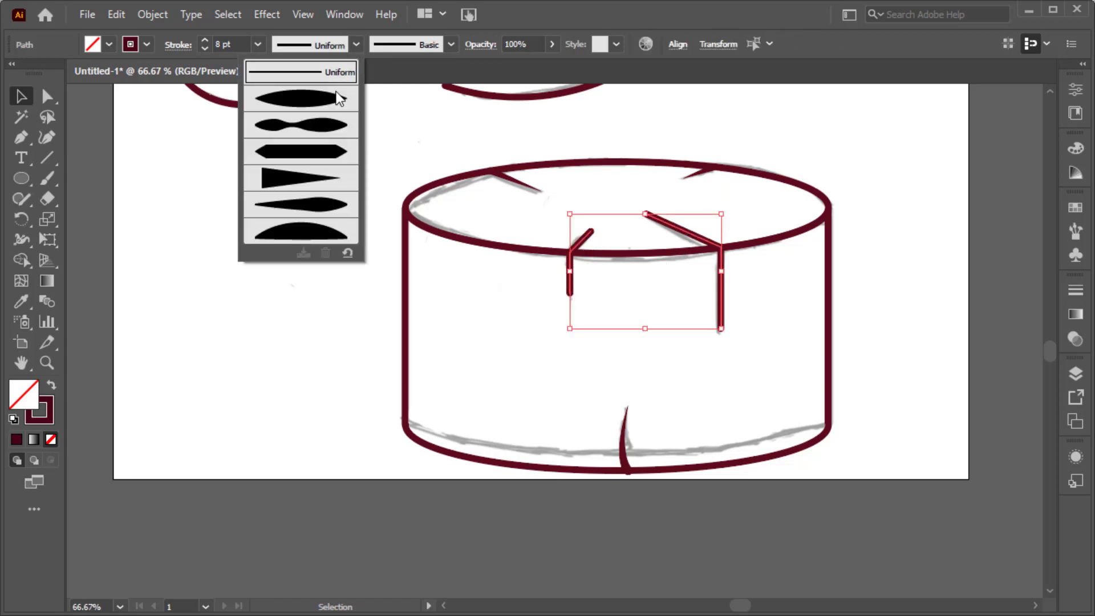
left_click(340, 98)
left_click(205, 39)
left_click(205, 39)
left_click(205, 40)
left_click(205, 39)
left_click(217, 149)
key("ctrl+0")
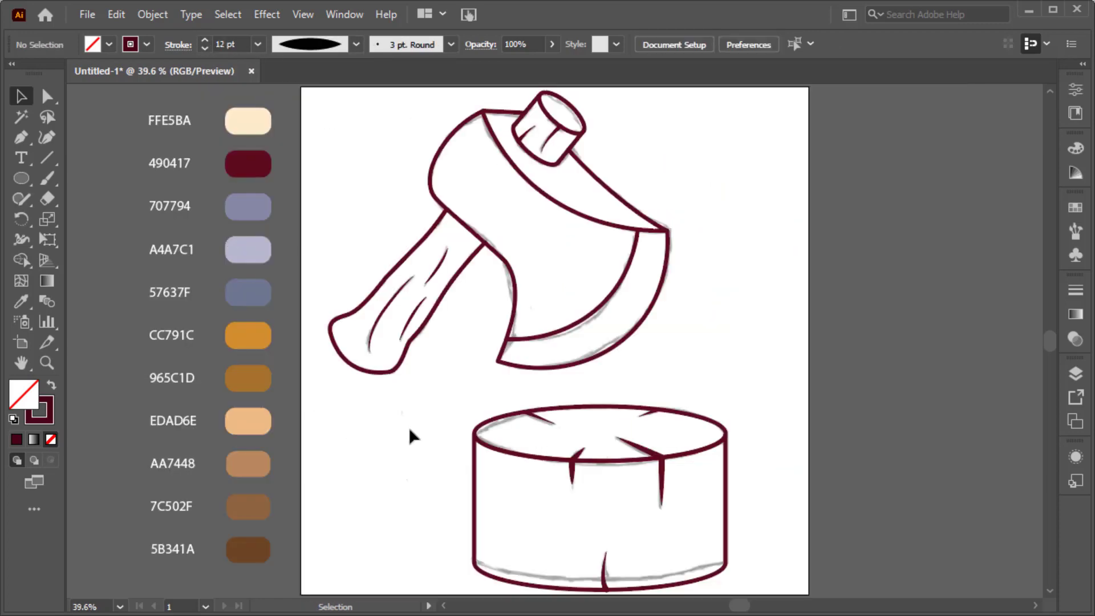
Create an artboard-sized rectangle on Layer 3 filled with the FFE5BA swatch colour and align it to the artboard.
left_click(1074, 376)
left_click(1030, 409)
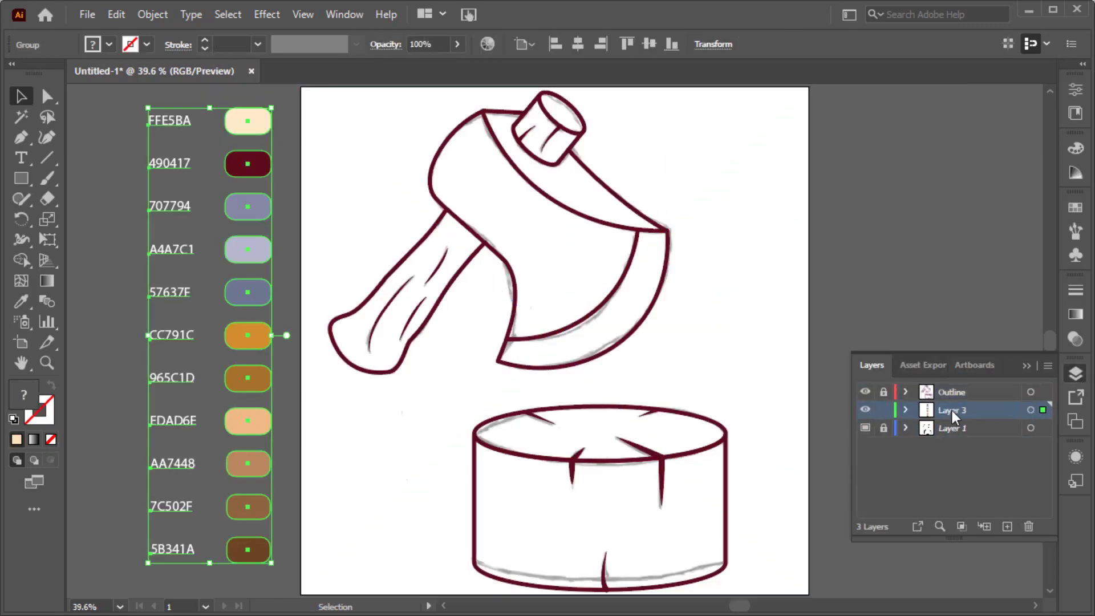
left_click(924, 319)
left_click(21, 301)
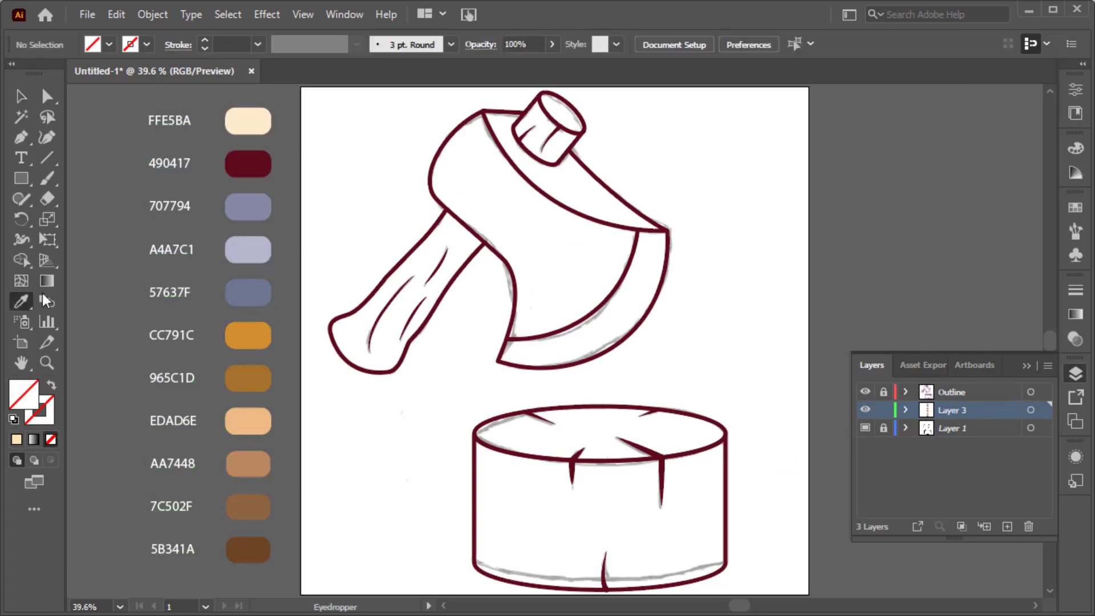
left_click(605, 293, "alt")
left_click(486, 335)
left_click(675, 46)
left_click(536, 93)
left_click(642, 94)
Rename Layer 3 to Background and lock it, and add a layer named Color above it.
double_click(966, 410)
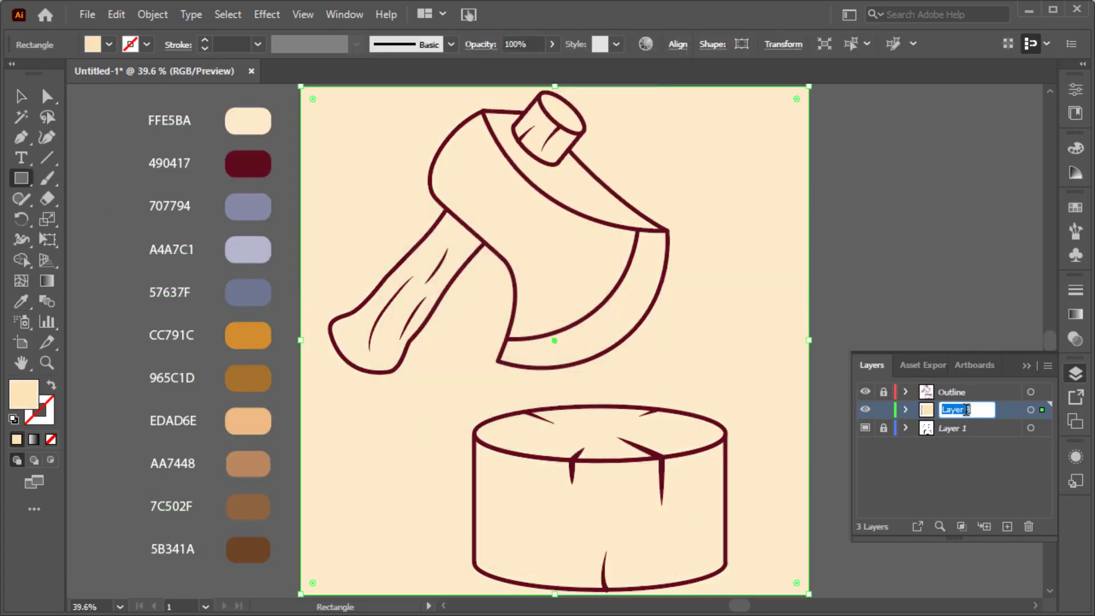
left_click(883, 410)
left_click(1007, 526)
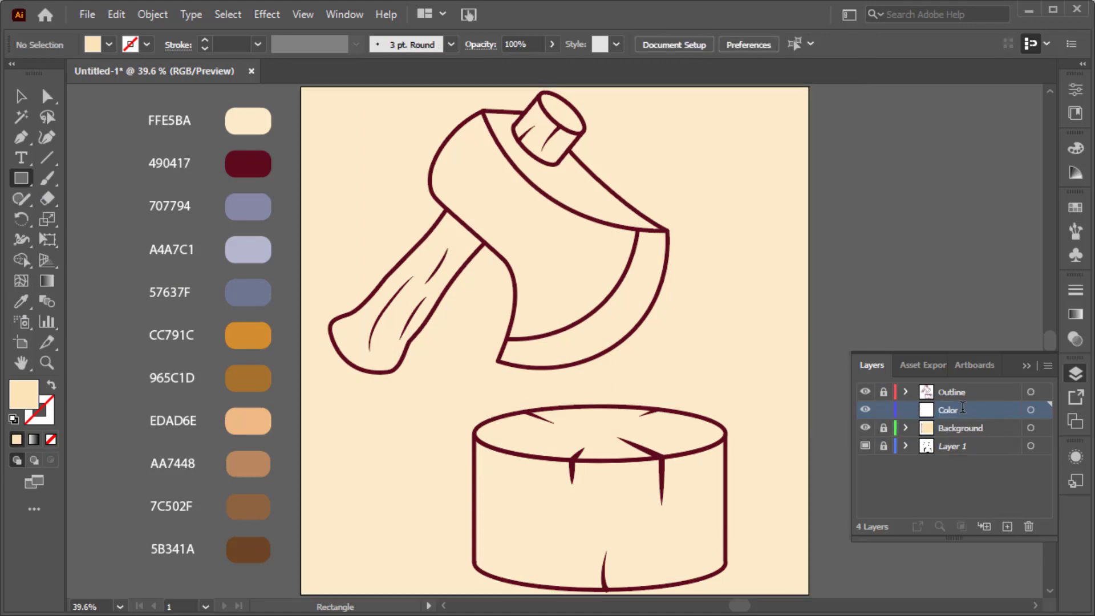
left_click(1026, 366)
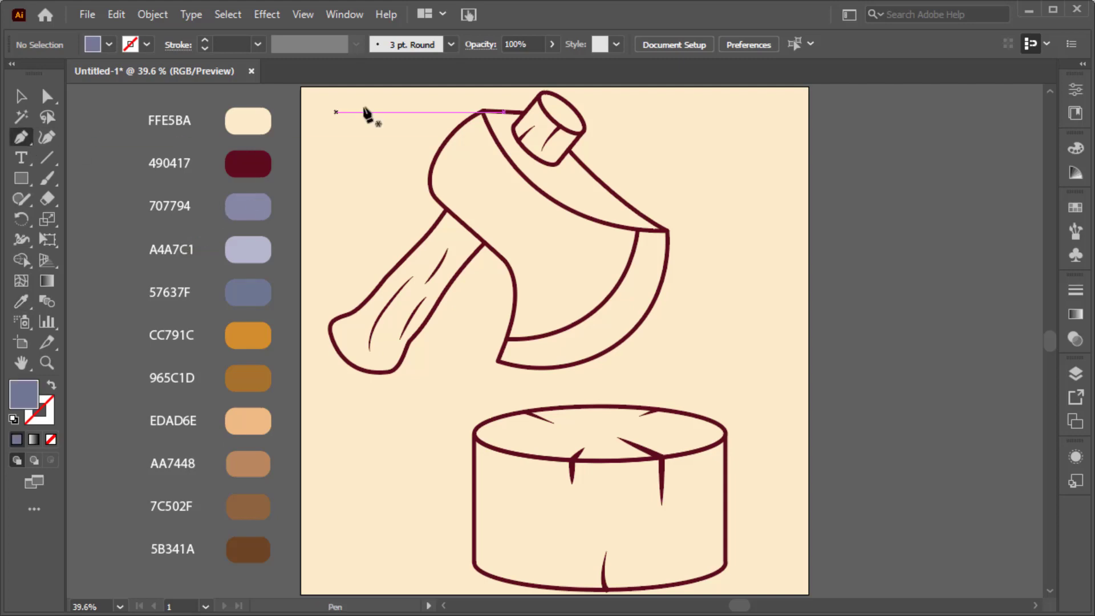
Start a 707794 fill shape for the axe head, tracing from the handle stub around the back to the inner blade curve's lower end.
key("ctrl+1")
left_click(578, 170)
left_click(473, 164)
left_click_drag(426, 194, 407, 209)
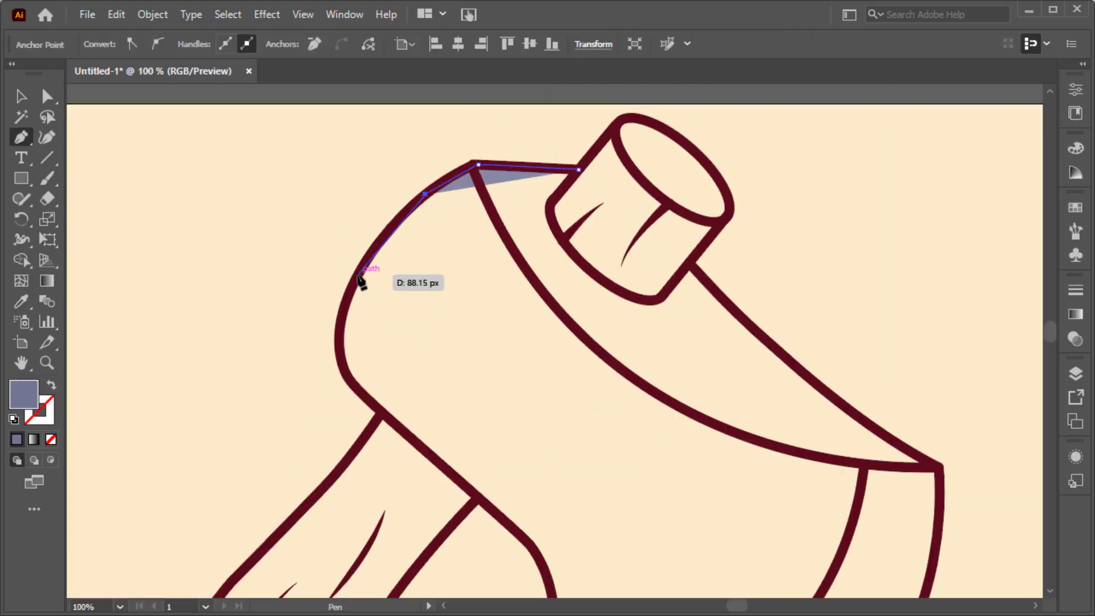
scroll(347, 302, "down", 1)
left_click_drag(358, 275, 380, 332)
scroll(387, 336, "down", 1)
left_click(488, 342)
left_click(532, 384)
scroll(532, 385, "down", 2)
left_click(541, 404)
scroll(536, 472, "up", 2)
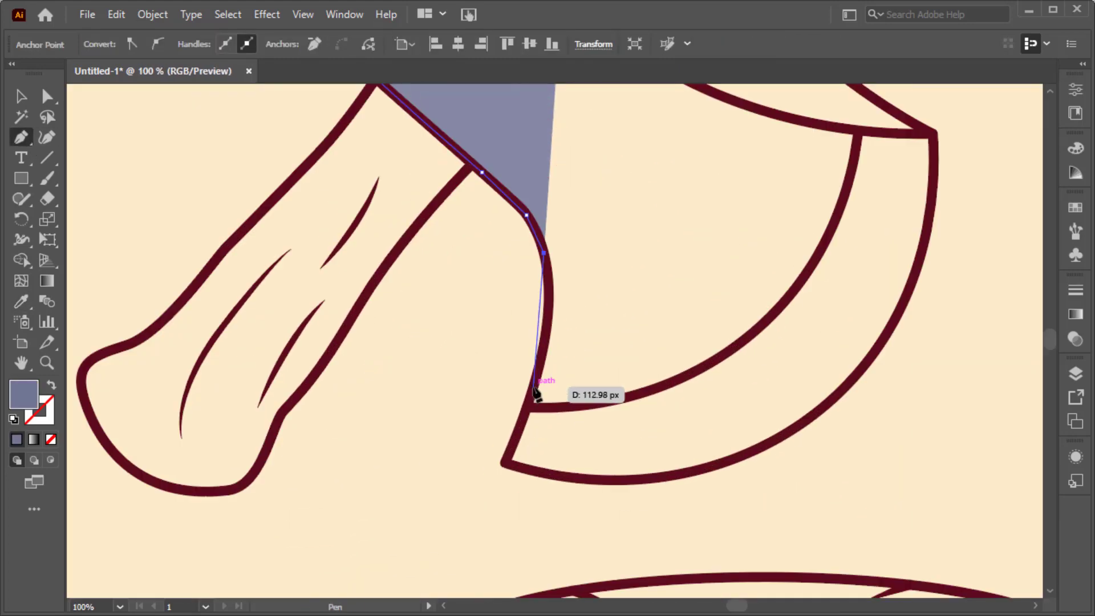
left_click_drag(541, 360, 533, 388)
left_click(527, 407)
Continue the axe-head fill shape up along the inner blade curve and across to the head's pointed corner.
left_click(572, 406)
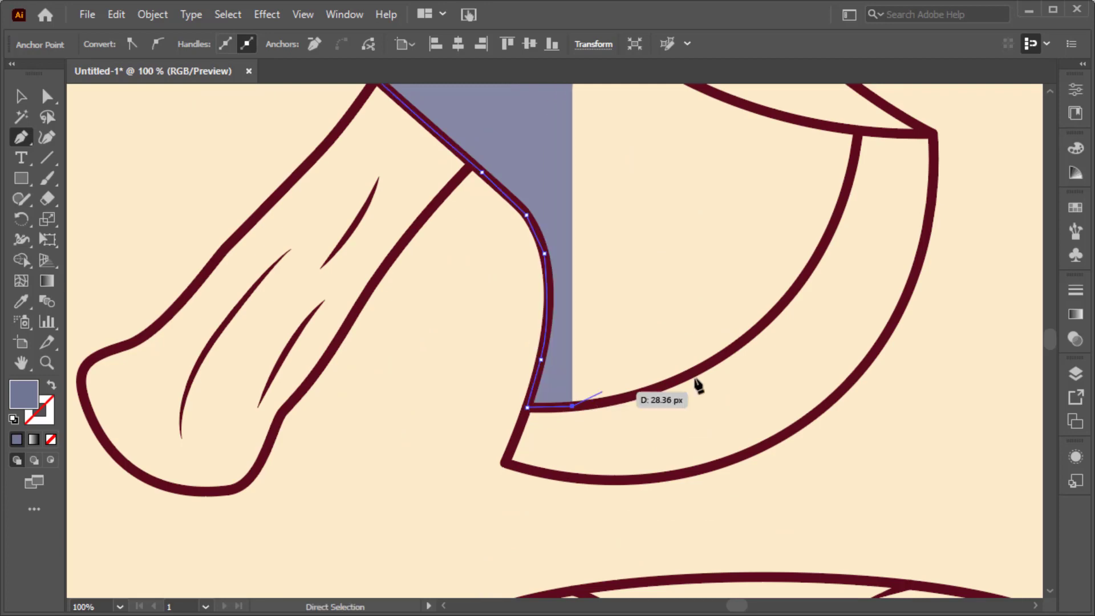
left_click_drag(698, 370, 744, 415)
left_click(757, 329)
left_click_drag(773, 343, 777, 299)
scroll(785, 323, "up", 2)
scroll(785, 322, "right", 1)
left_click(776, 298)
left_click(850, 298)
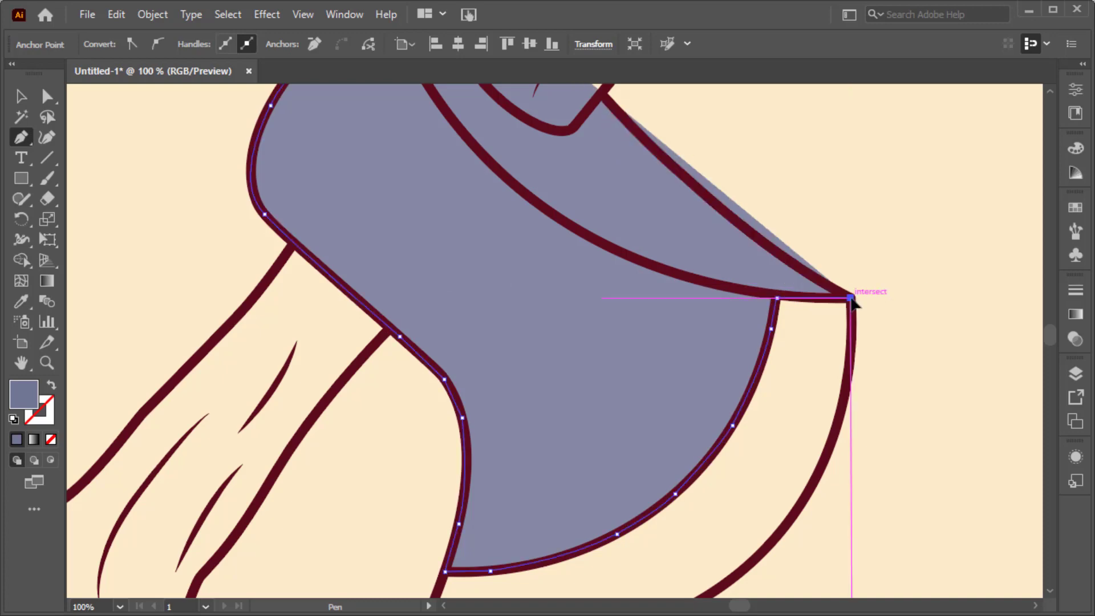
Close the axe-head fill shape by tracing the upper edge from the pointed corner back across the handle stub.
scroll(850, 299, "up", 3)
left_click(794, 324)
scroll(792, 328, "up", 2)
left_click(737, 323)
left_click(705, 299)
left_click(644, 242)
left_click(607, 203)
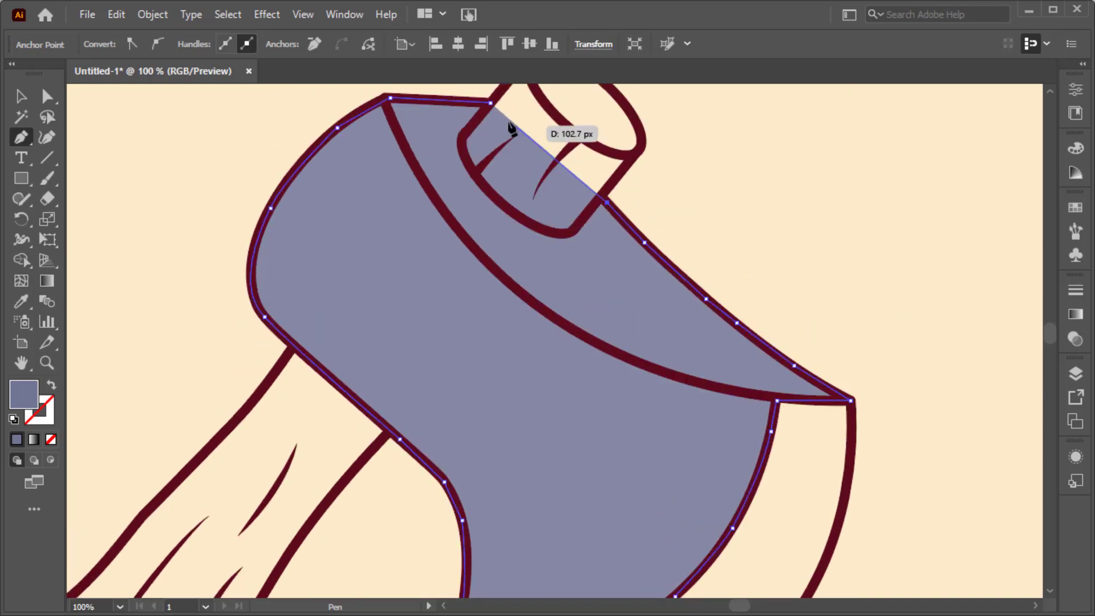
left_click(491, 104)
key("ctrl+0")
key("v")
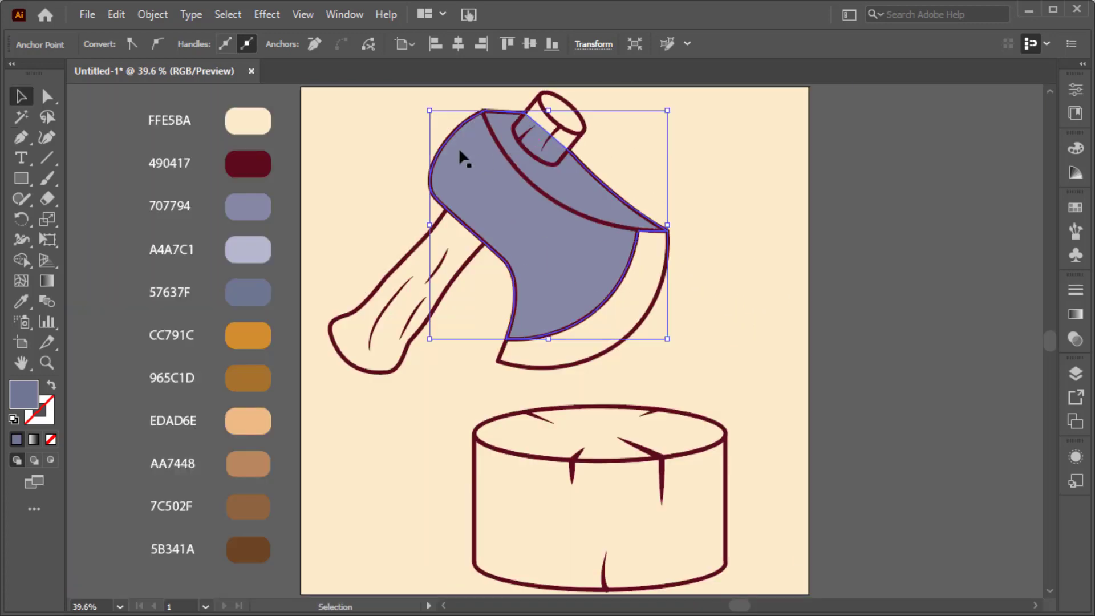
left_click(387, 124)
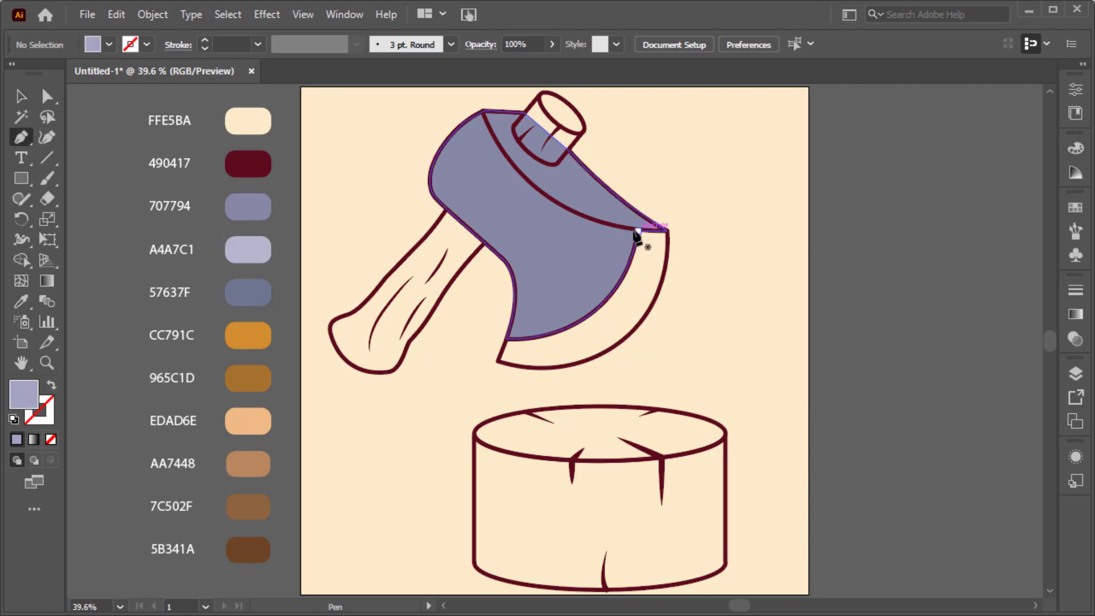
Start an A4A7C1 fill shape for the blade's cutting edge, tracing its outer curve down to the lower tip.
left_click(668, 230)
left_click_drag(661, 284, 657, 302)
left_click(646, 314)
left_click(628, 336)
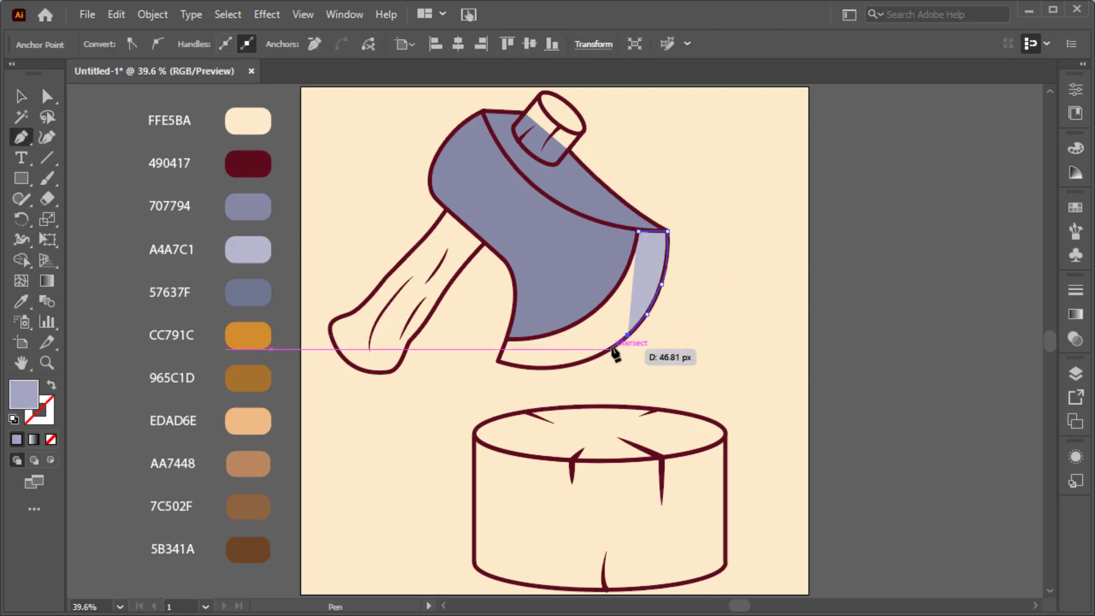
left_click(611, 349)
left_click(595, 356)
left_click(572, 364)
left_click(555, 367)
left_click(534, 367)
left_click(515, 365)
left_click(498, 361)
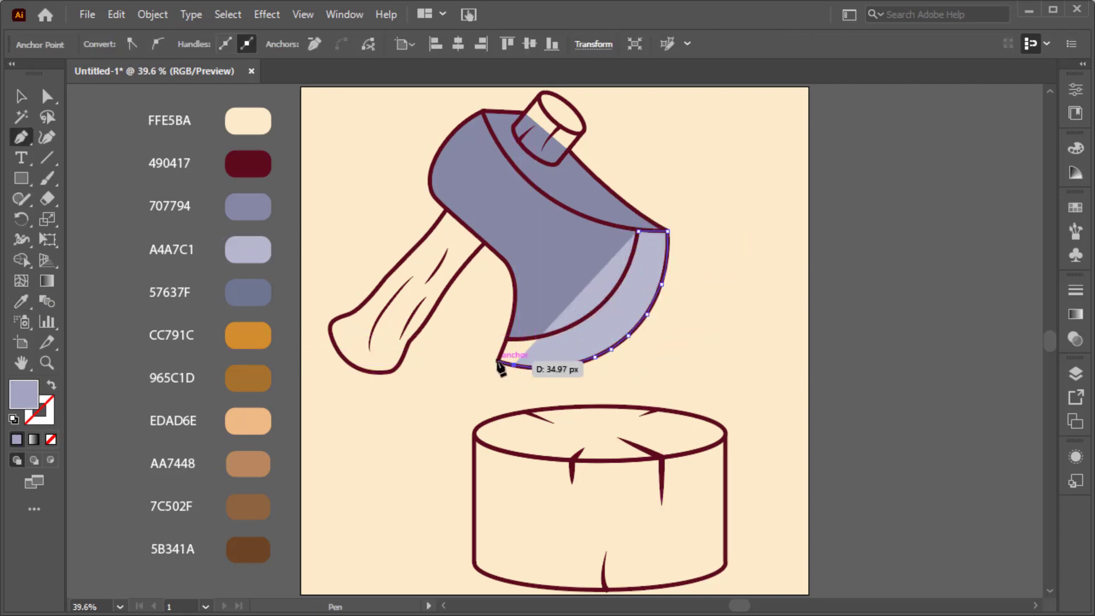
Close the cutting-edge fill shape by tracing the inner blade curve back up to its starting point.
left_click(506, 338)
left_click(574, 324)
left_click_drag(603, 305, 604, 304)
left_click(613, 293)
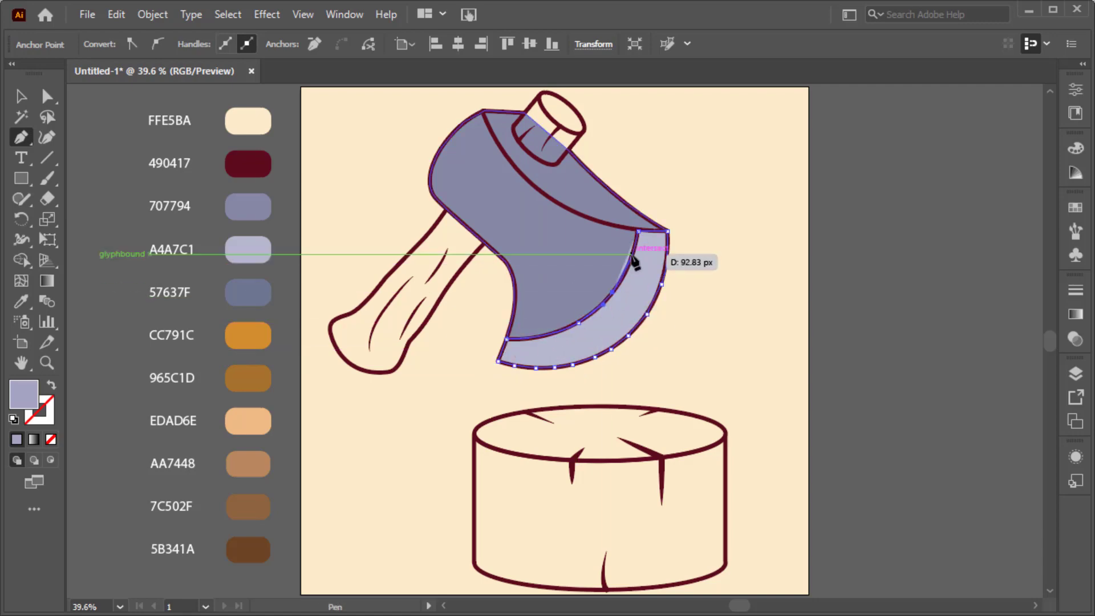
left_click_drag(632, 254, 637, 238)
left_click(713, 217, "ctrl")
key("v")
Sample the CC791C swatch and trace a closed fill shape over the handle stub above the axe head.
key("i")
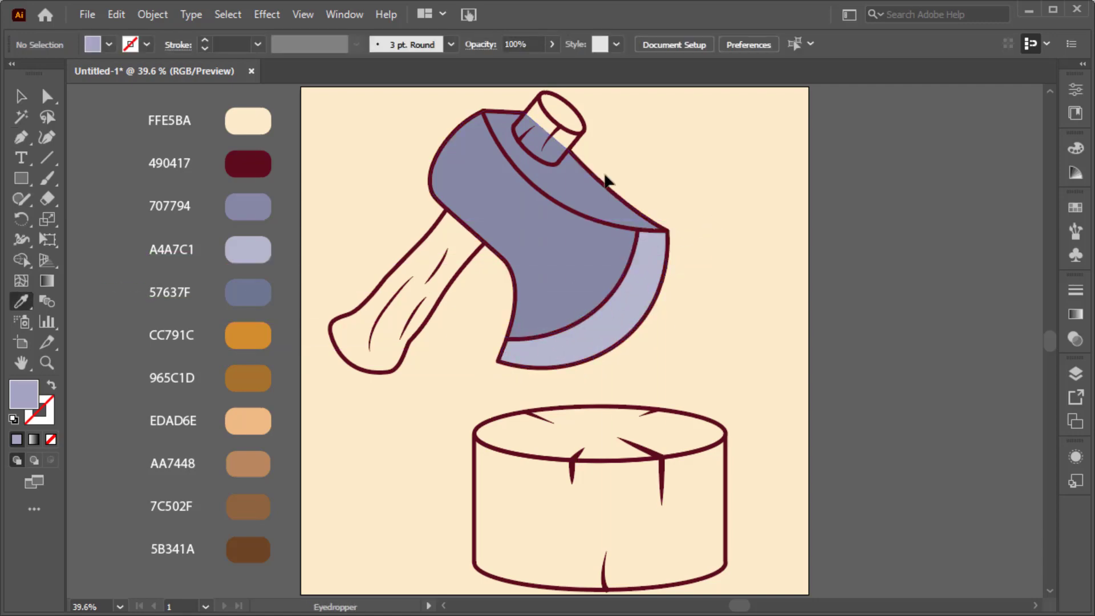
key("p")
scroll(554, 114, "up", 1)
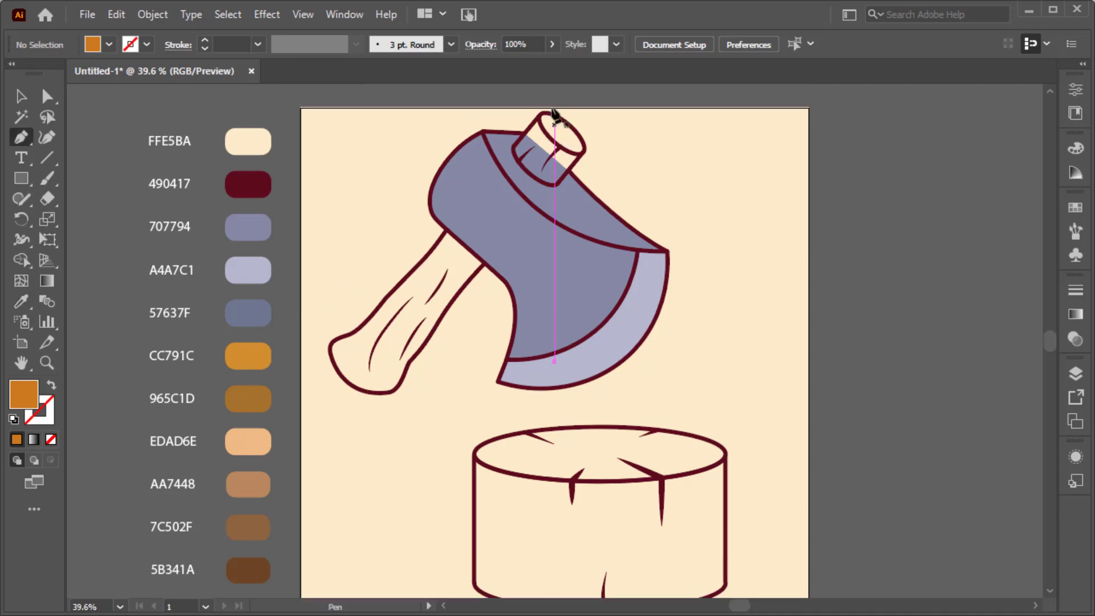
scroll(539, 114, "up", 5)
left_click(496, 234)
left_click(540, 182)
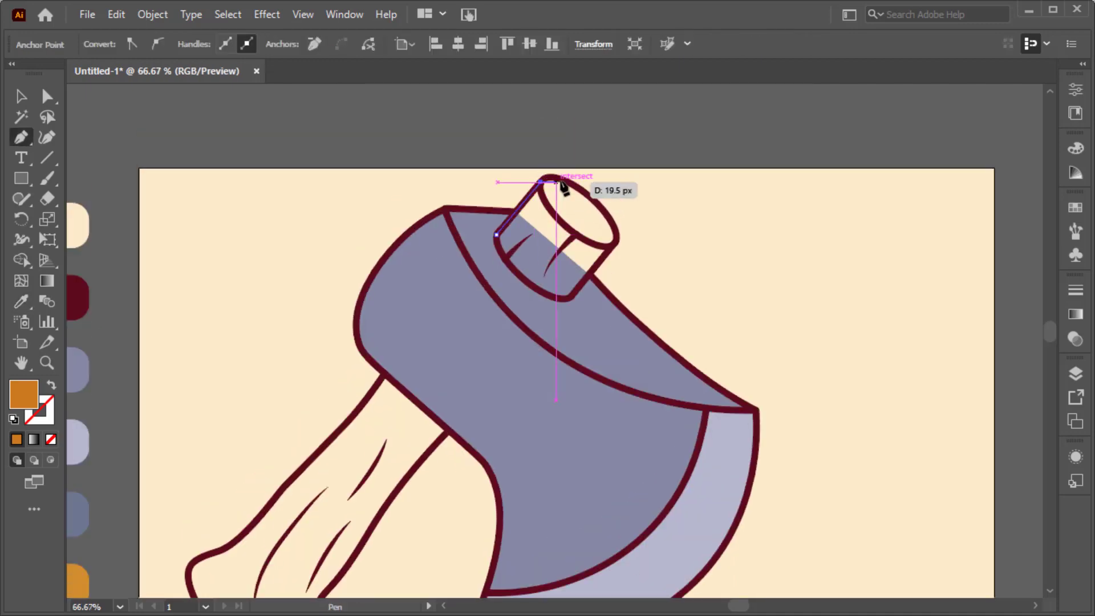
left_click(616, 243)
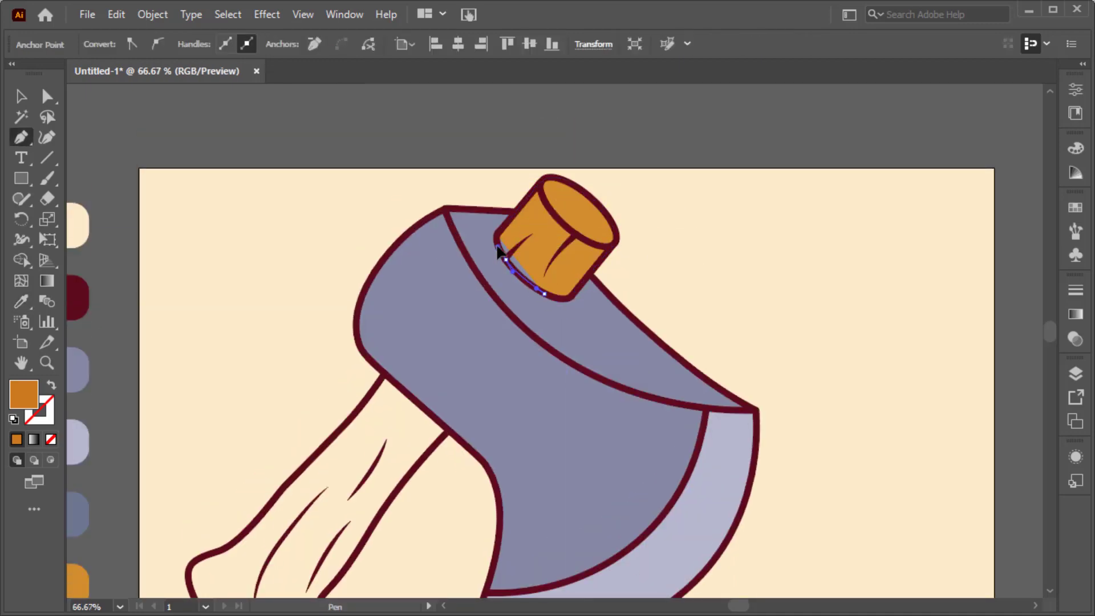
Start a CC791C fill shape for the long handle, tracing from the axe head down the inner side and around the rounded butt.
scroll(496, 236, "down", 3)
left_click(449, 307)
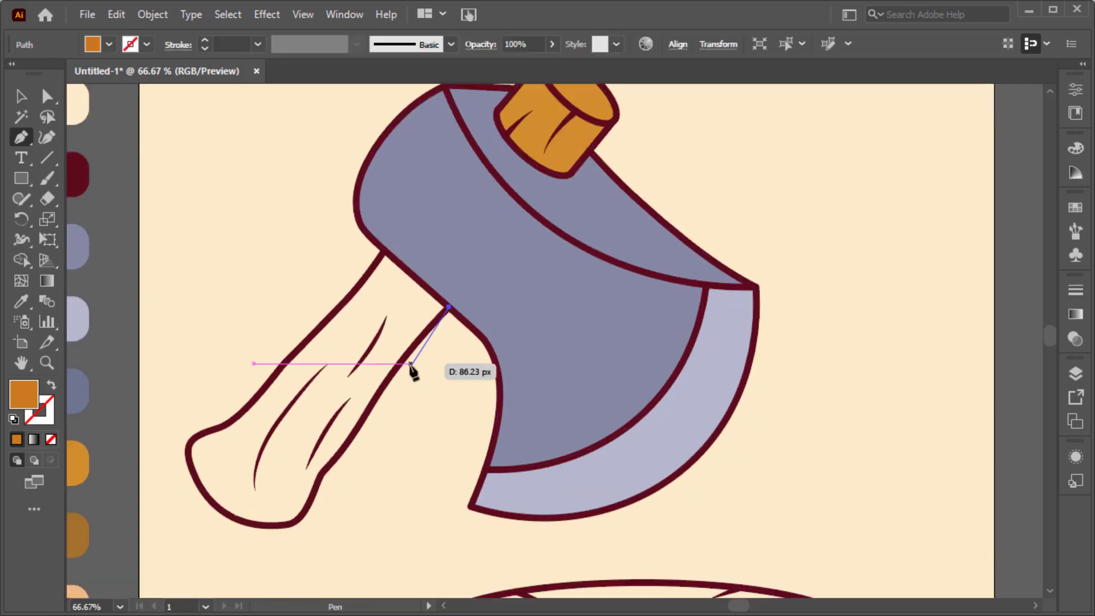
left_click(394, 372)
left_click(367, 413)
left_click(341, 451)
left_click(322, 472)
left_click(306, 507)
left_click(290, 522)
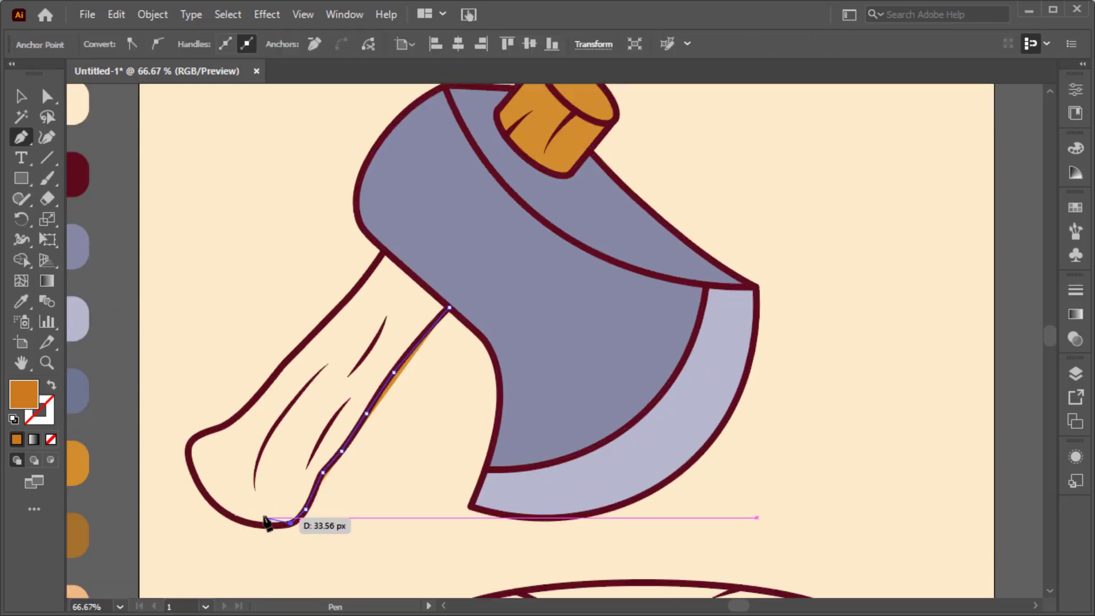
left_click(255, 523)
left_click(244, 521)
left_click(224, 515)
left_click(215, 504)
left_click(205, 494)
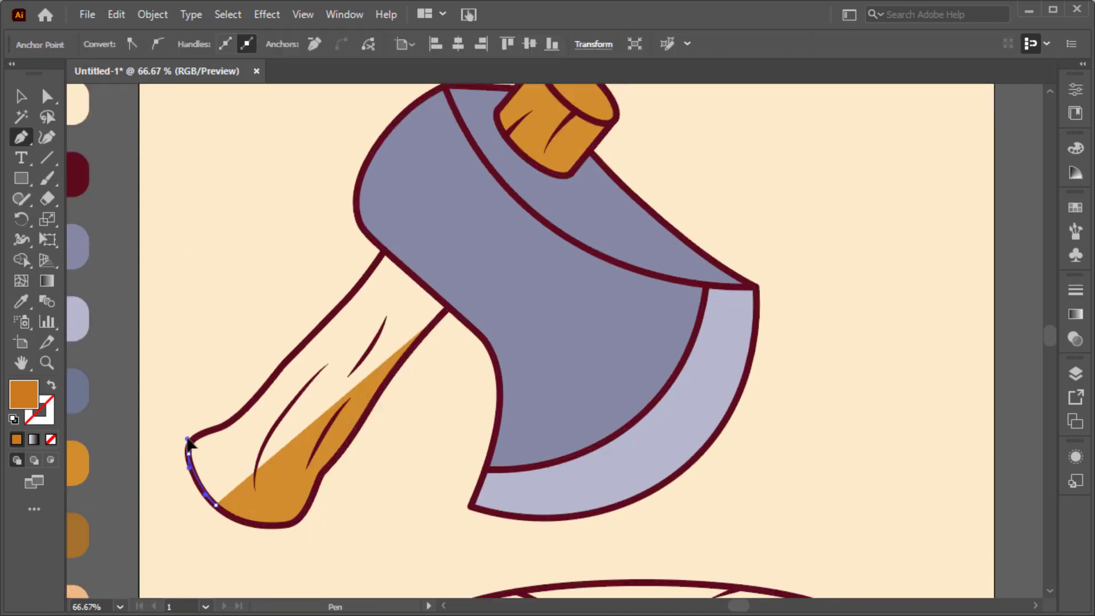
Close the long handle's fill shape by tracing its outer side back up and along the axe head's edge.
left_click(205, 432)
left_click(213, 428)
left_click(229, 420)
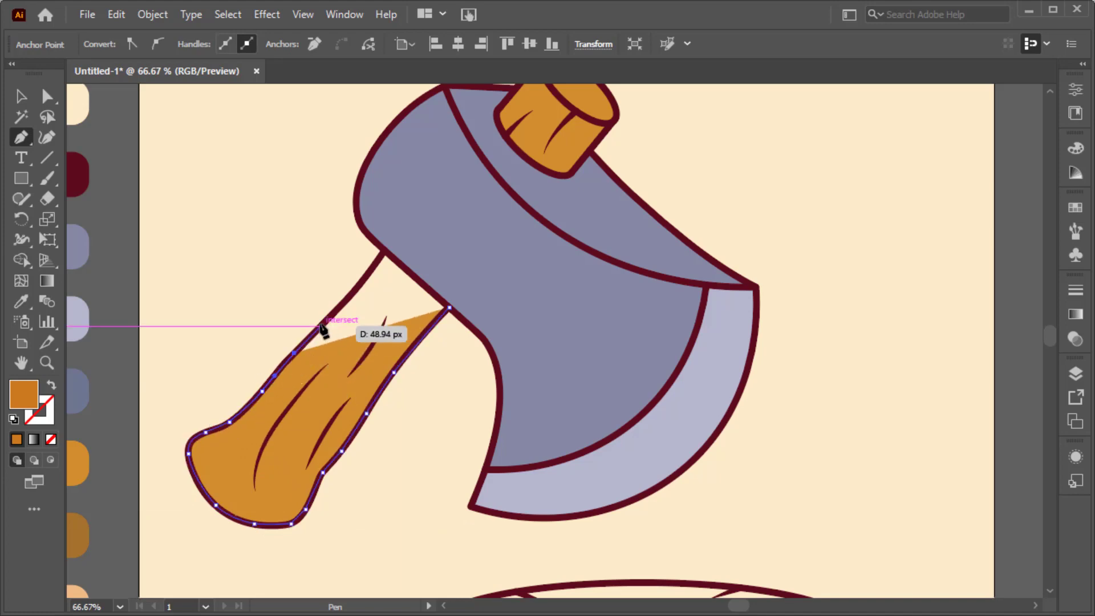
left_click(385, 251)
left_click(448, 307)
key("ctrl+0")
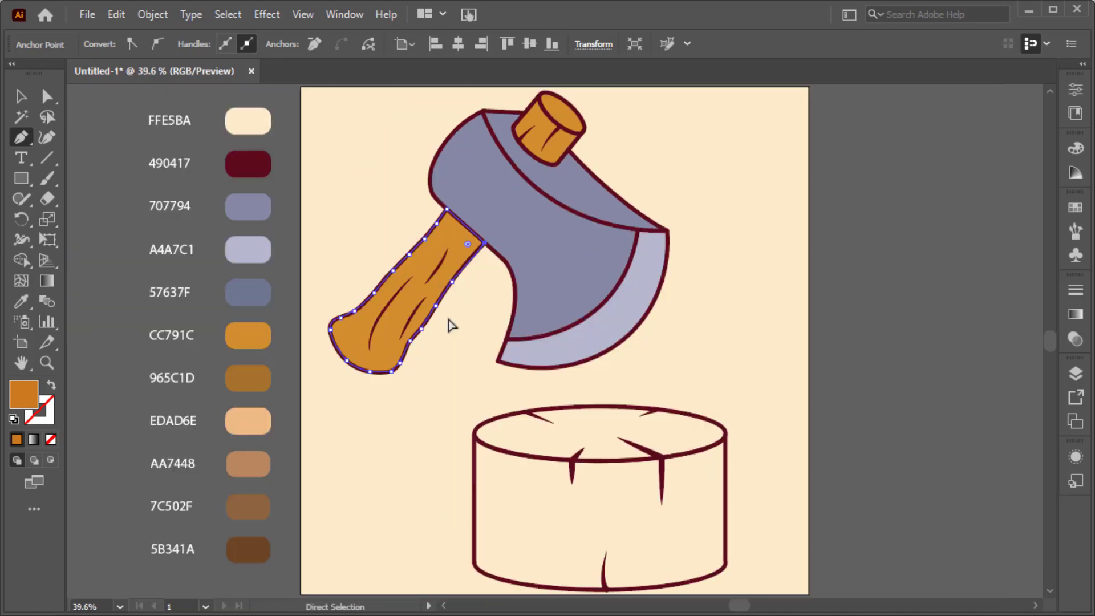
left_click(448, 320, "ctrl")
Sample the 965C1D swatch and start a shading shape on the handle stub, tracing a wavy inner edge from the rim to the base.
key("i")
left_click(264, 375)
scroll(568, 122, "up", 3)
left_click(575, 128)
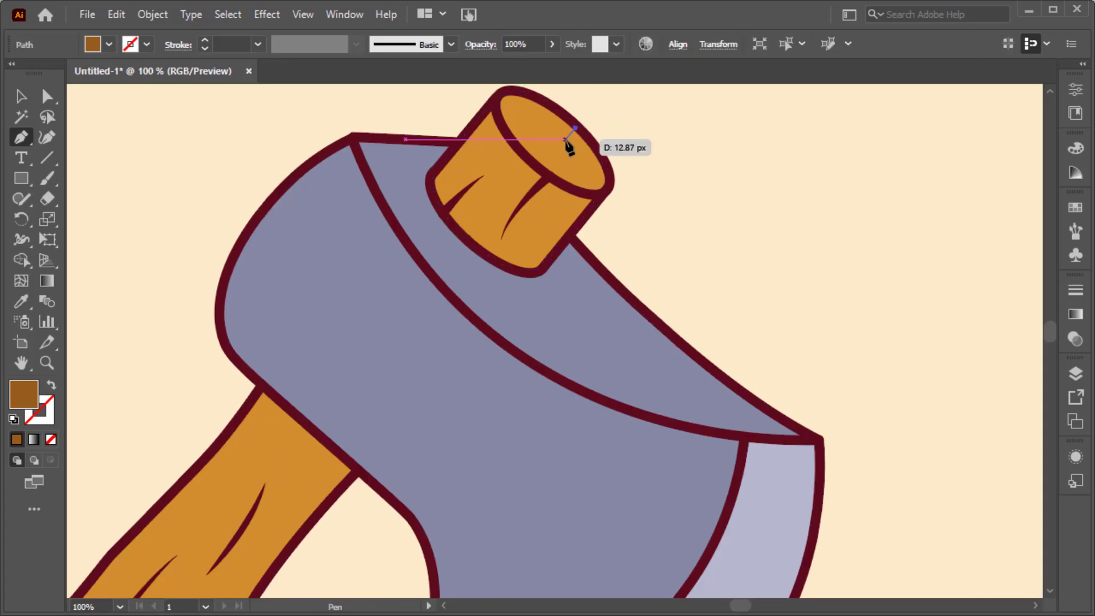
left_click(530, 159)
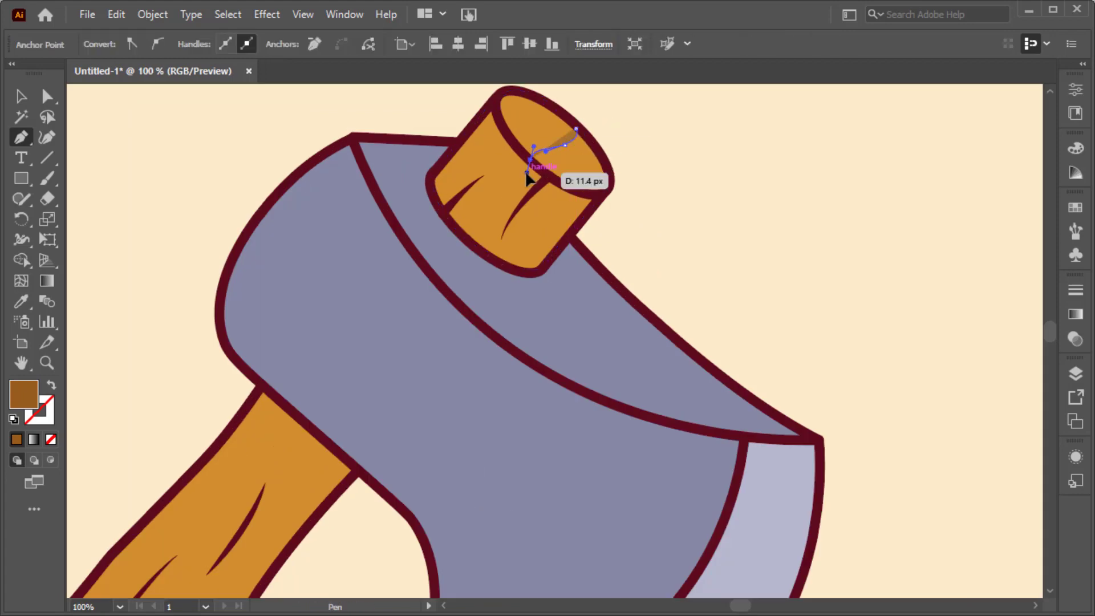
left_click_drag(515, 205, 514, 206)
left_click_drag(495, 222, 487, 223)
left_click(471, 237)
Close the stub's shading shape by tracing its lower curve and outer side back up to the rim.
left_click(520, 271)
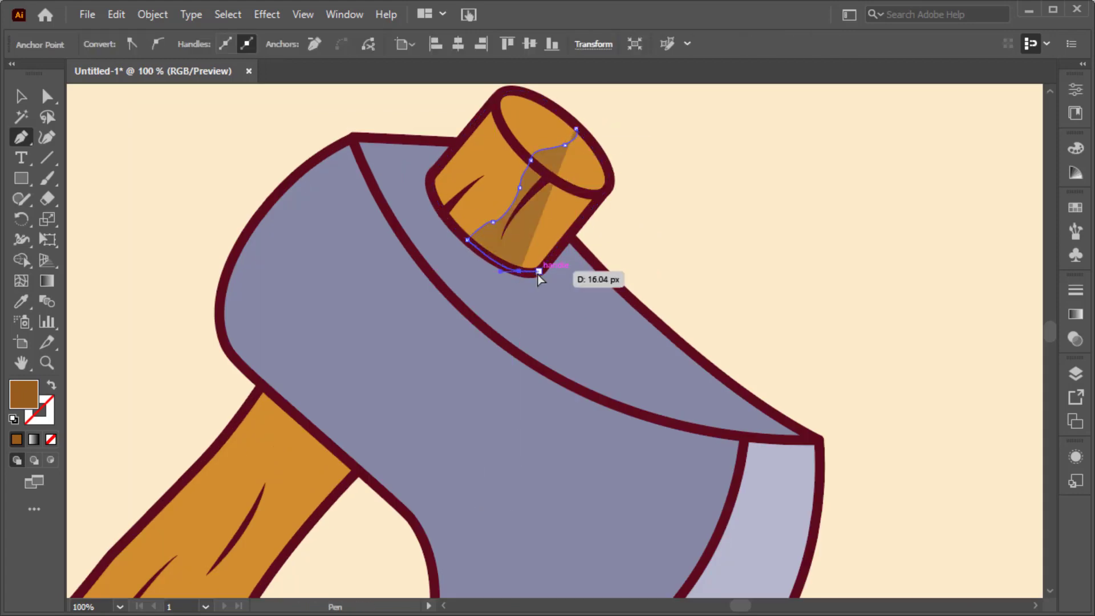
left_click(538, 273)
left_click(561, 246)
left_click(608, 189)
left_click_drag(603, 152, 593, 145)
left_click(576, 129)
Start a 965C1D shading shape on the long handle, tracing from the axe head down the inner side and around the rounded butt.
scroll(576, 129, "down", 1)
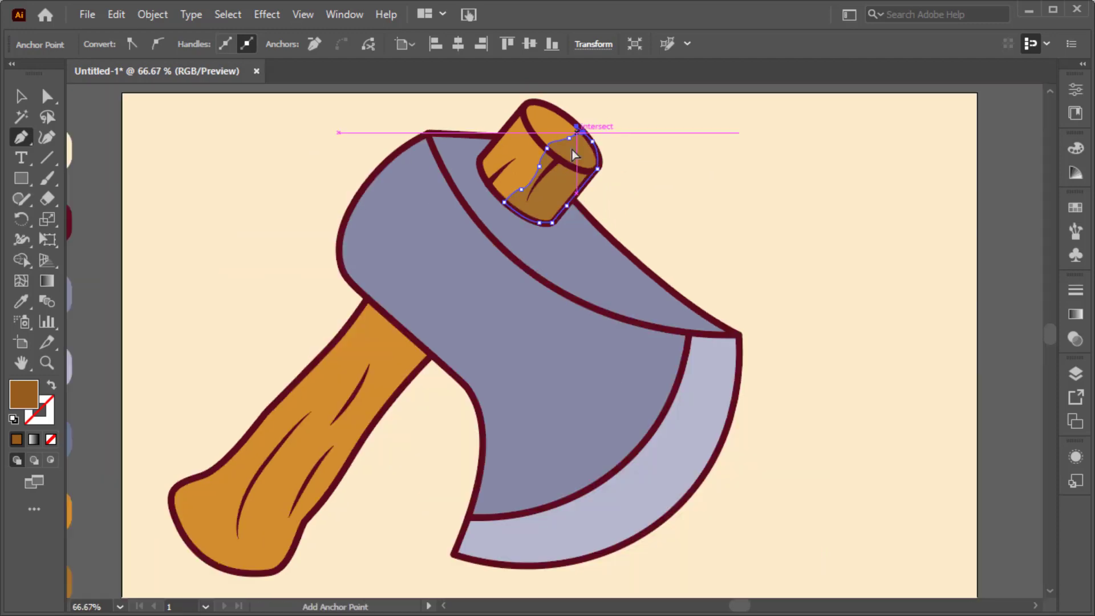
scroll(572, 149, "left", 4)
scroll(513, 262, "down", 1)
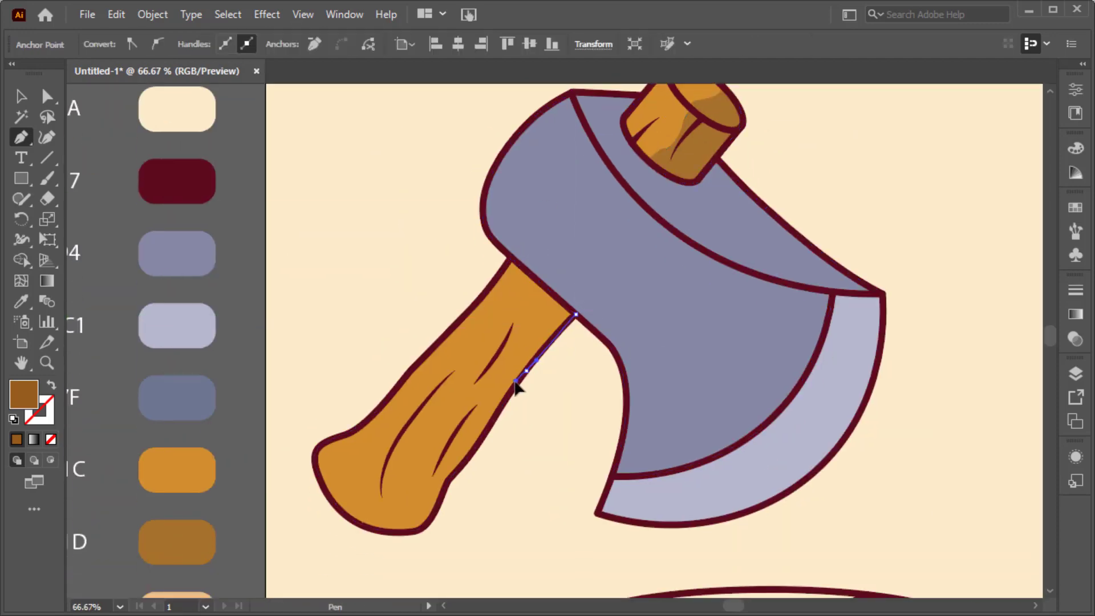
left_click(498, 410)
scroll(497, 409, "down", 2)
left_click_drag(474, 391, 468, 396)
left_click(449, 418)
scroll(447, 418, "up", 1)
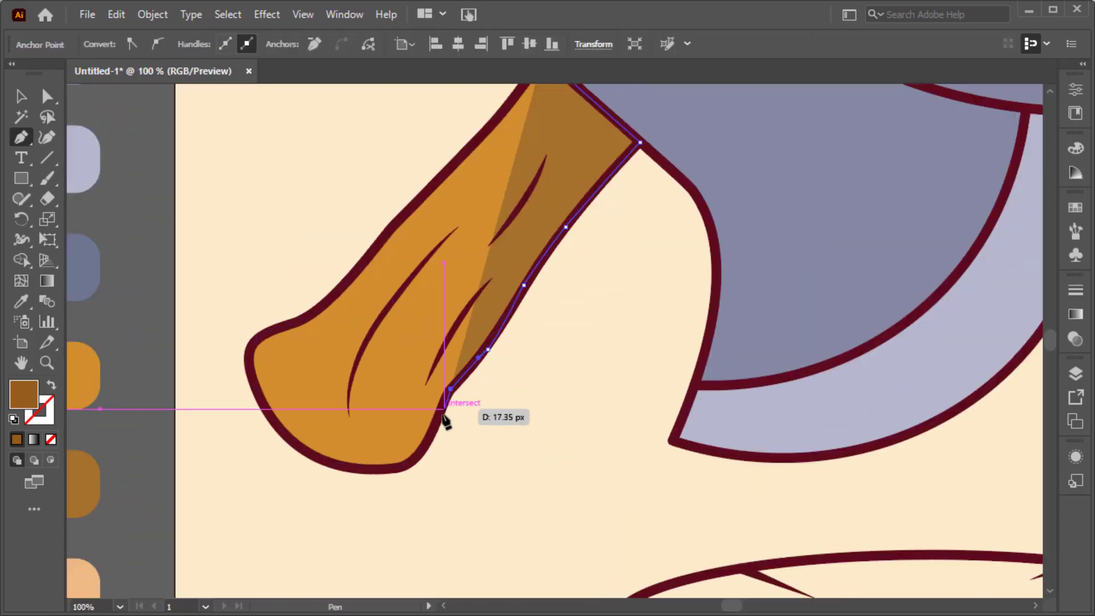
left_click(435, 424)
left_click_drag(404, 467, 271, 422)
left_click_drag(249, 371, 249, 361)
left_click_drag(264, 362, 272, 370)
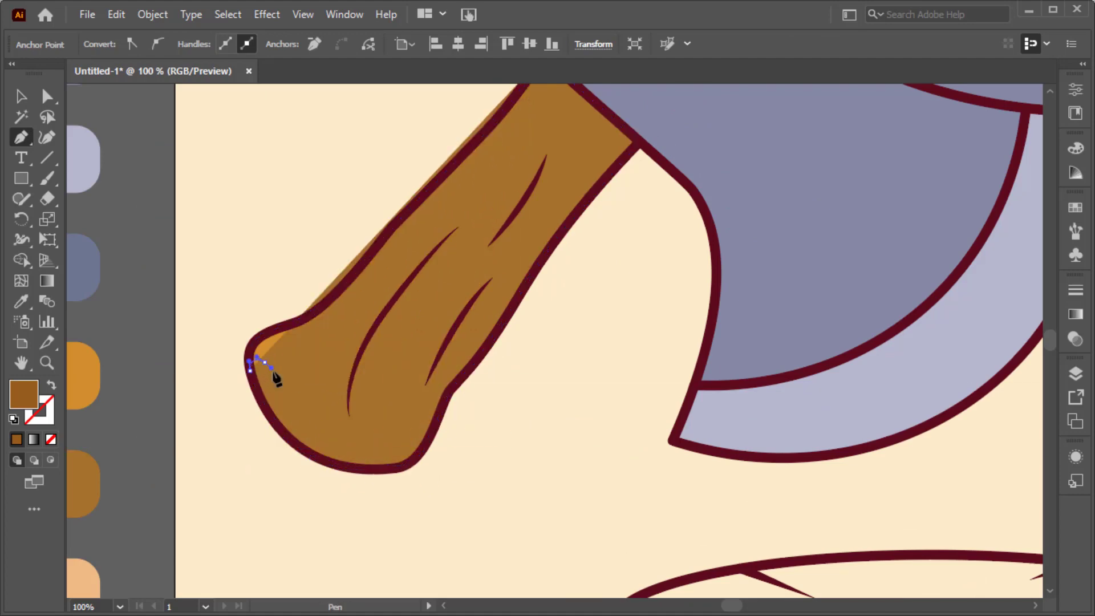
Close the long handle's shading shape with a wavy edge running up its middle to the axe head.
left_click_drag(322, 404, 354, 403)
left_click_drag(400, 317, 422, 298)
left_click_drag(462, 260, 485, 255)
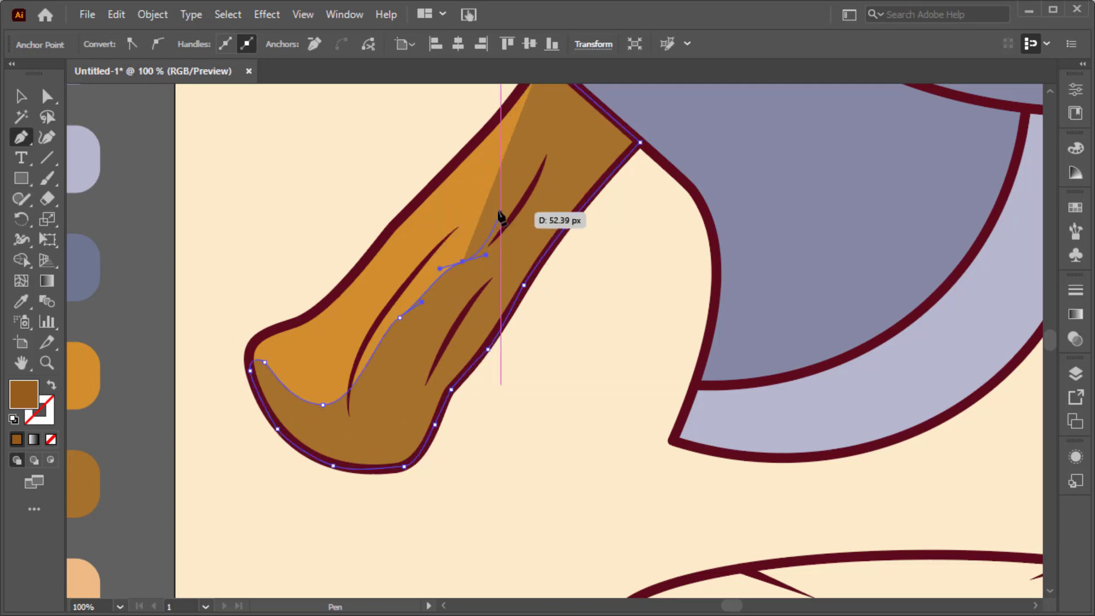
left_click_drag(495, 191, 500, 167)
scroll(535, 203, "up", 3)
left_click(534, 154)
key("ctrl+0")
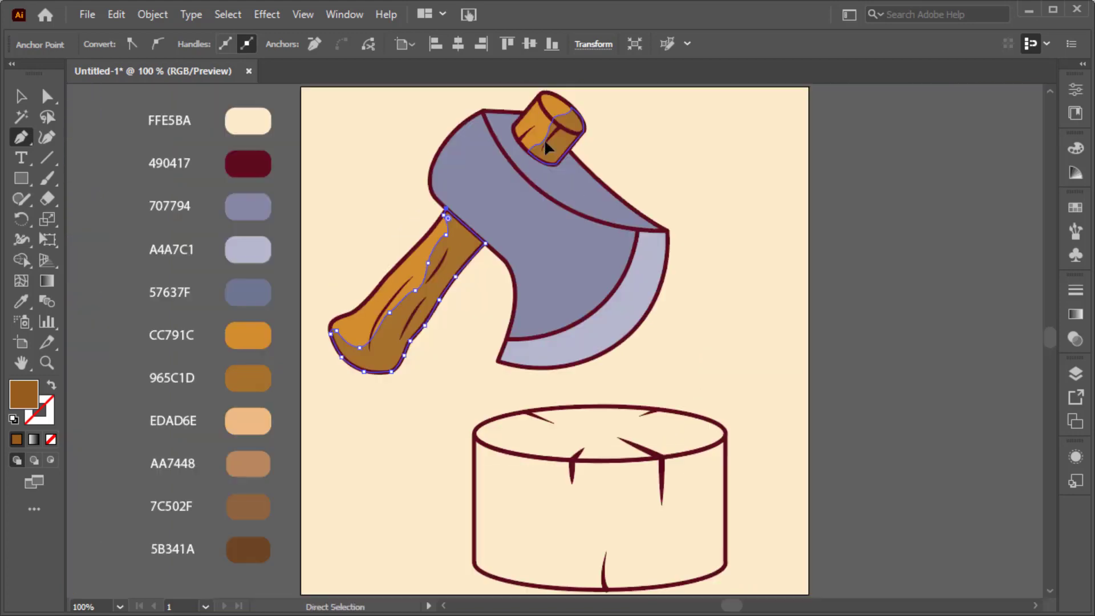
Sample the 57637F swatch and start a shading shape on the axe head's upper face, tracing from its back corner behind the stub to the blade tip.
left_click(477, 303)
key("i")
left_click(255, 292)
key("p")
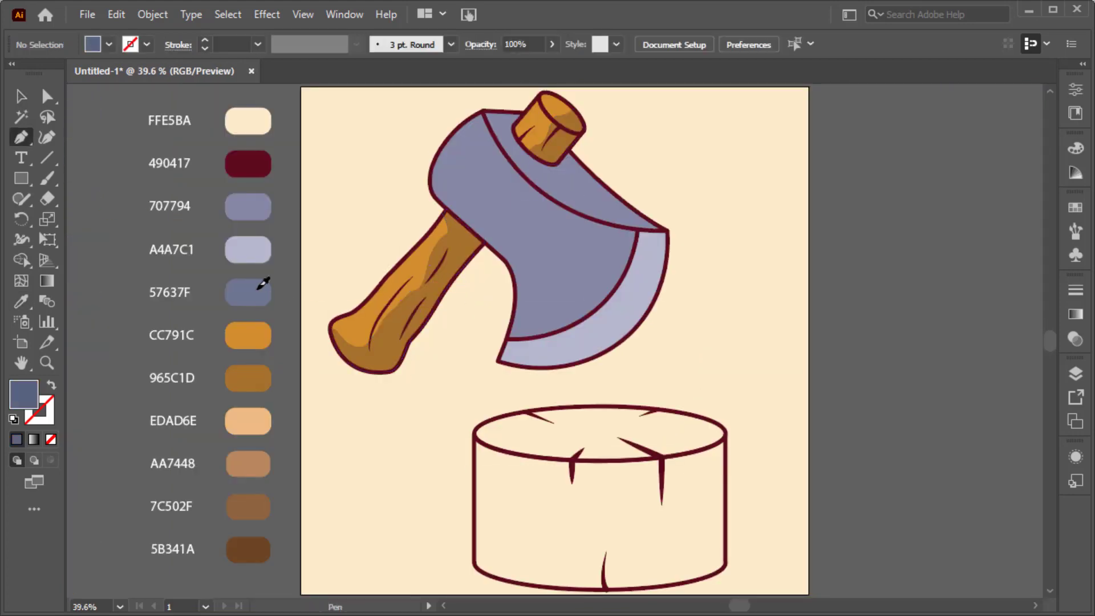
scroll(524, 123, "up", 2)
scroll(524, 126, "up", 1)
scroll(521, 130, "right", 1)
scroll(508, 147, "up", 1)
left_click(381, 133)
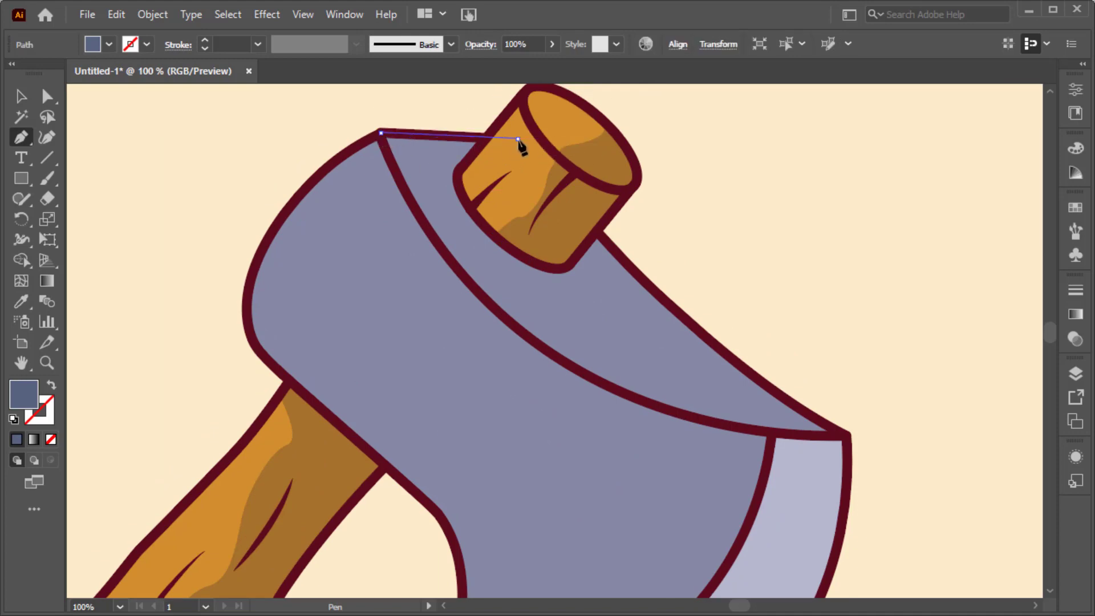
left_click(517, 138)
left_click(585, 248)
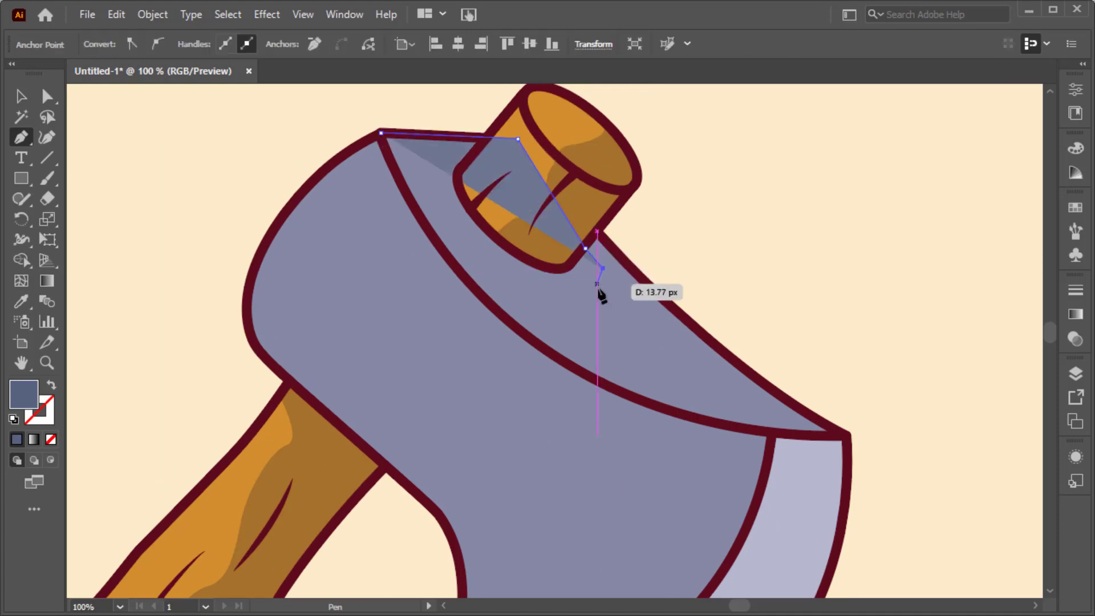
left_click_drag(847, 435, 953, 457)
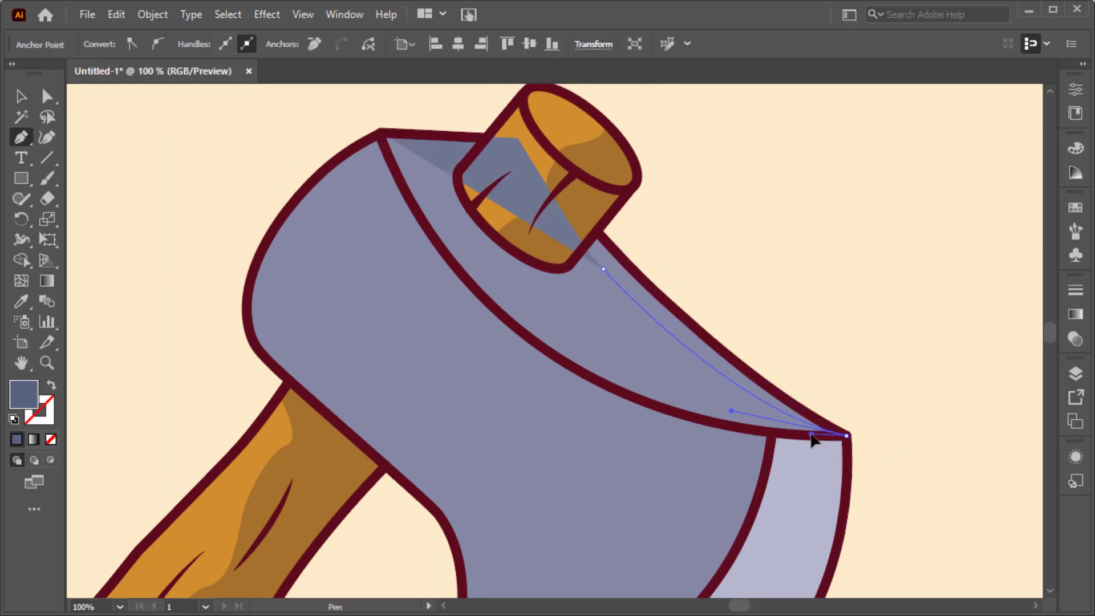
Close the upper face's shading shape by tracing the curved dividing line back to the axe head's back corner.
left_click(772, 436)
left_click(675, 413)
left_click(570, 365)
left_click(491, 305)
left_click(429, 231)
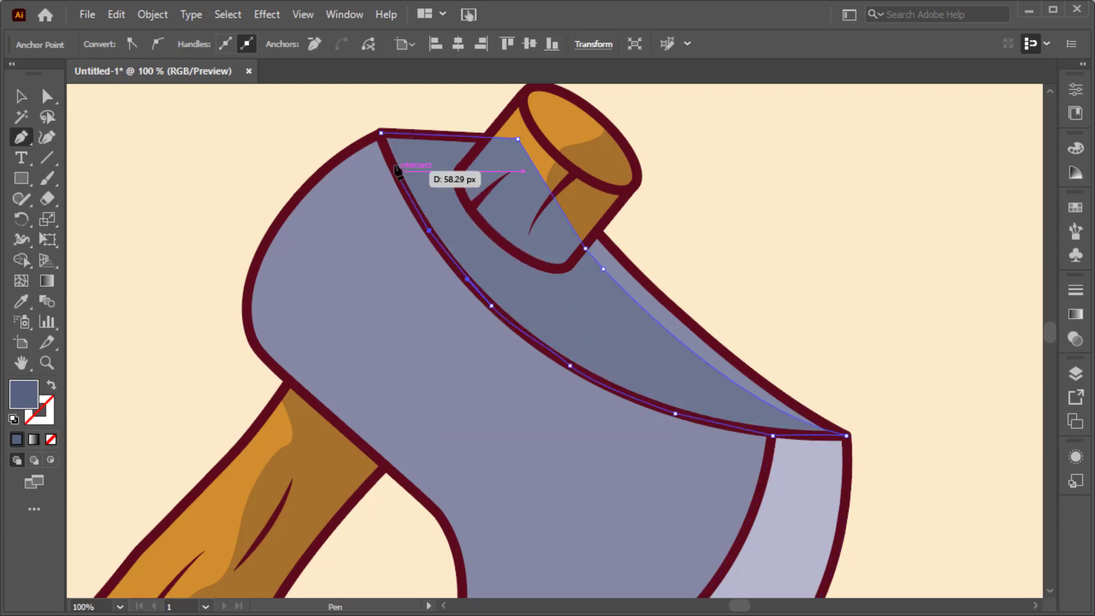
left_click_drag(381, 133, 375, 112)
Send the upper face's shading shape to the back and bring it forward one level, above the axe head's base fill.
key("v")
right_click(642, 356)
mouse_move(758, 528)
left_click(884, 585)
right_click(614, 345)
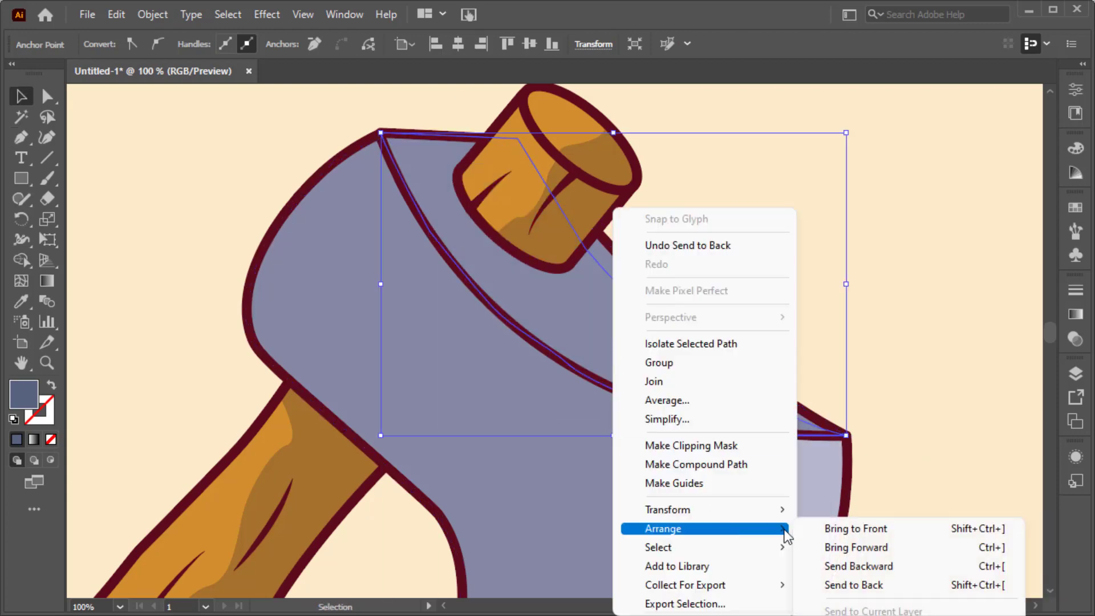
left_click(855, 549)
left_click(766, 293)
Draw an ellipse about 34 by 52 px on the upper face's highlight edge, filled with the sampled lighter metal colour, and tilt it along the edge.
scroll(724, 276, "right", 3)
scroll(724, 276, "down", 3)
key("l")
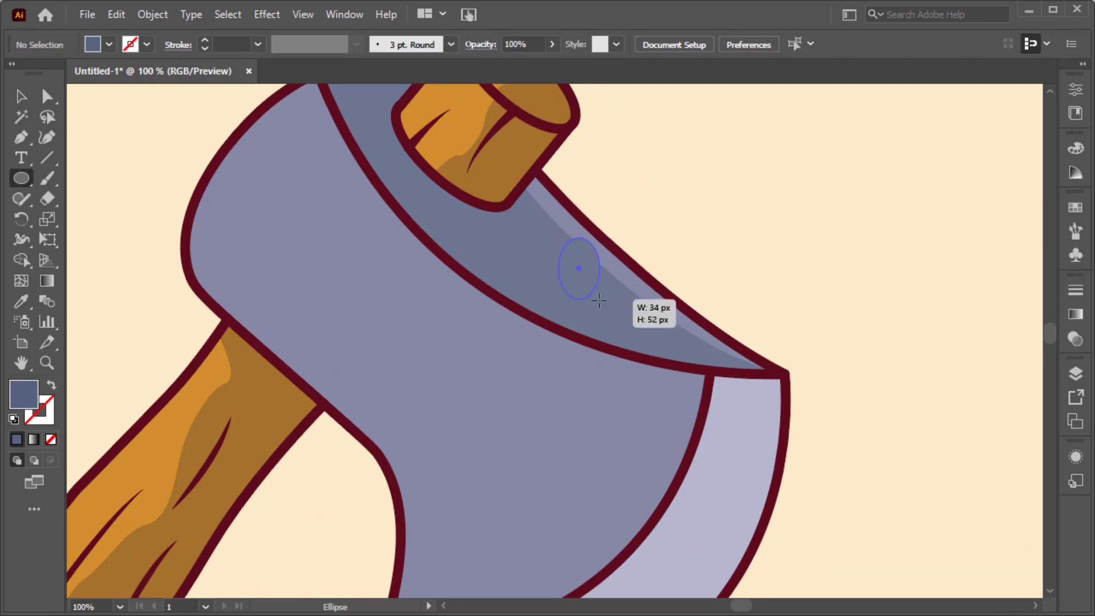
key("i")
left_click(627, 277)
left_click_drag(599, 301, 591, 257)
key("v")
scroll(595, 285, "up", 2)
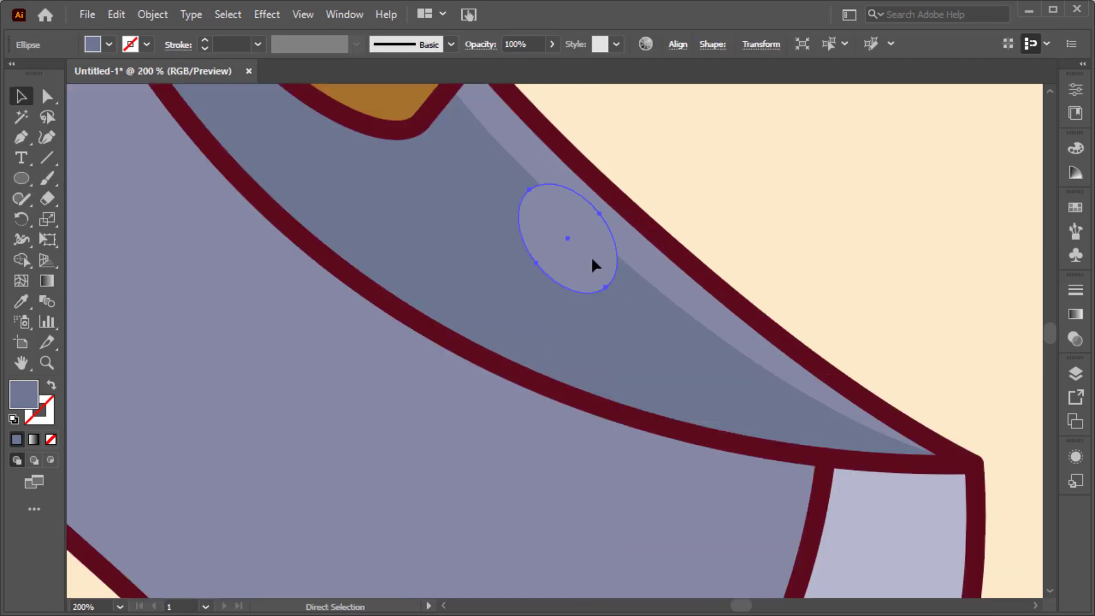
Draw a narrow vertical bar beside the axe and duplicate it into three parallel bars of varying width.
key("ctrl+0")
left_click(679, 186)
left_click_drag(693, 178, 715, 314)
key("v")
mouse_move(696, 245)
left_mouse_down()
mouse_move(731, 245)
mouse_move(768, 278)
left_mouse_up()
left_click_drag(715, 245, 710, 258)
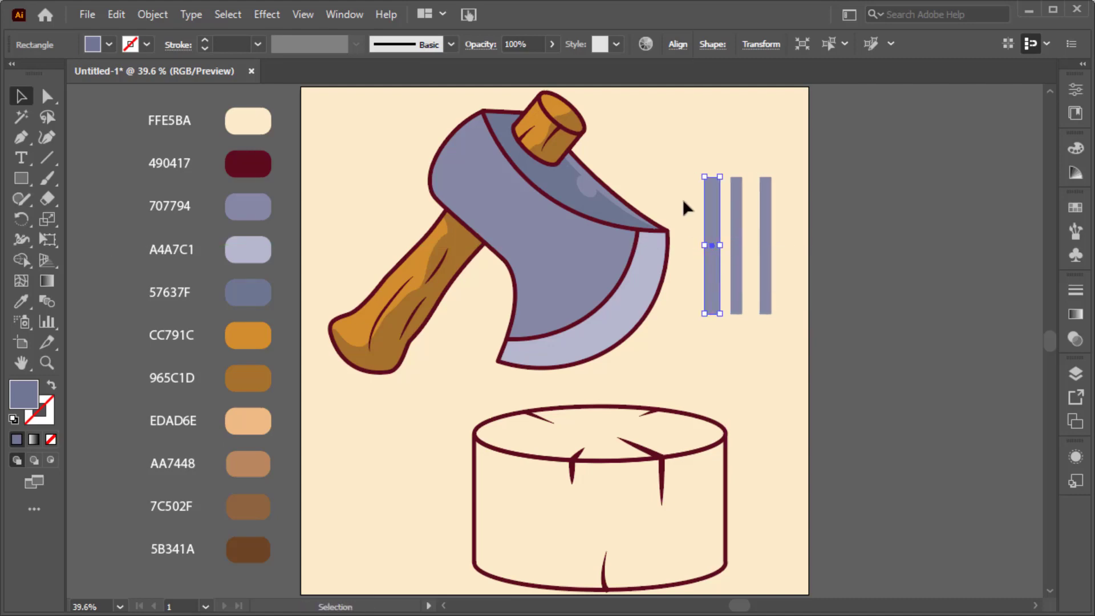
Combine the three bars into a compound path and fill it with white.
right_click(770, 245)
left_click(809, 445)
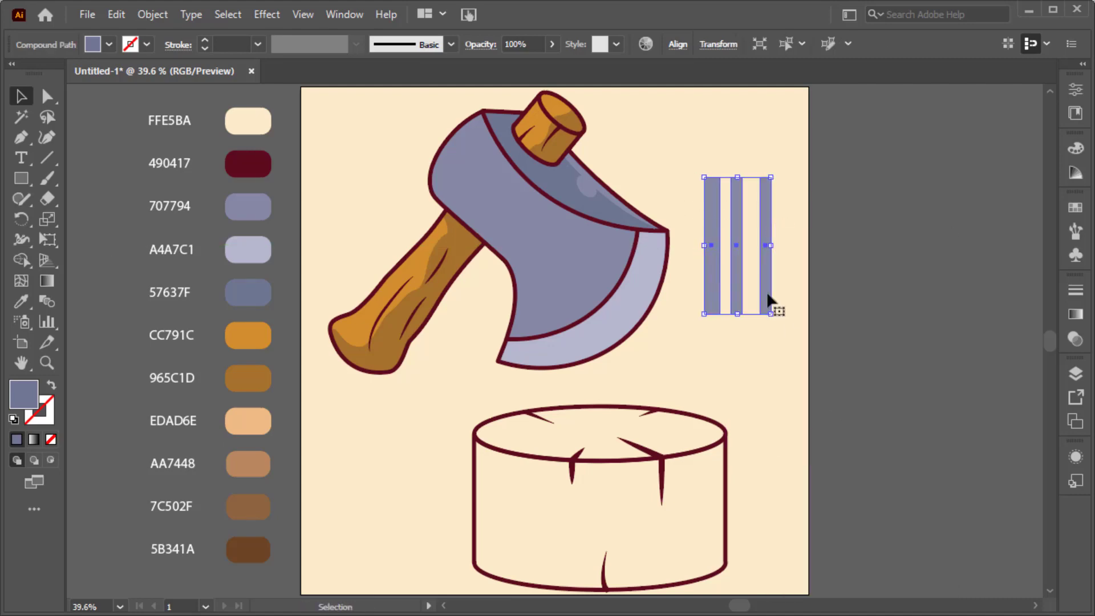
double_click(34, 392)
left_click(605, 170)
left_click(978, 176)
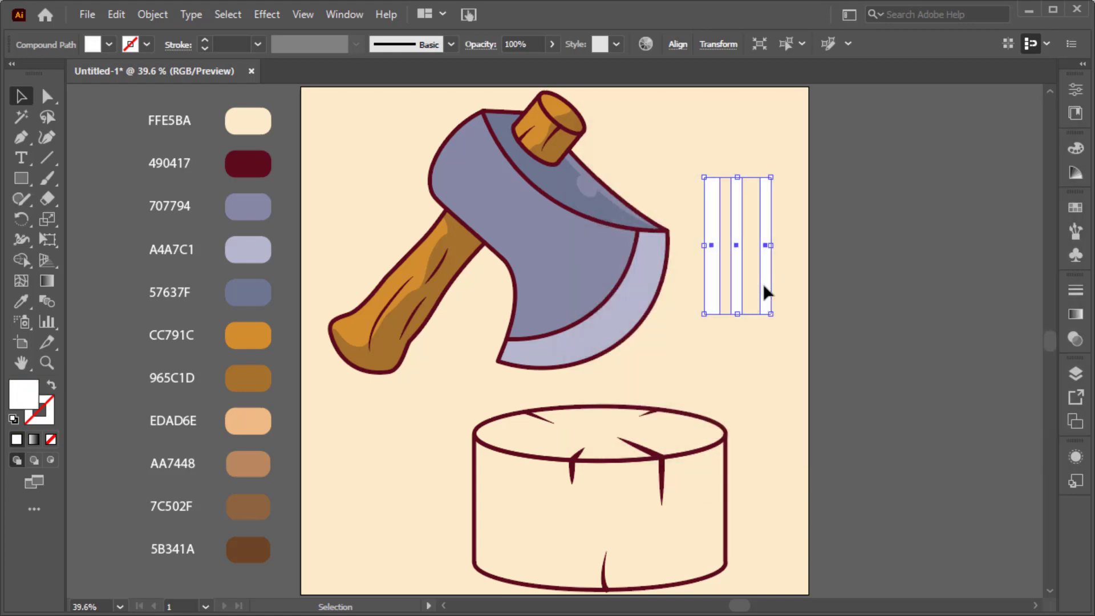
Move the white bars onto the blade and rotate them into diagonal stripes.
left_click_drag(765, 292, 568, 306)
left_click_drag(577, 181, 619, 207)
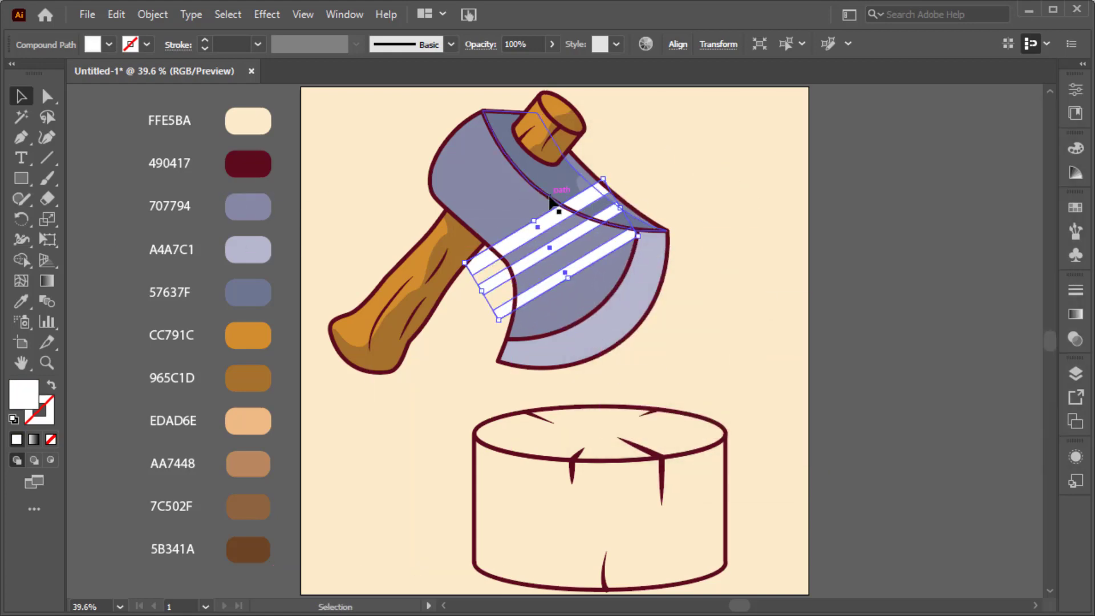
left_click(490, 228, "shift")
scroll(619, 191, "up", 2)
Pull the upper ends of the first two stripes back to the curved dividing line of the axe head.
key("a")
left_click(626, 197)
left_click(592, 171)
left_click(605, 193, "shift")
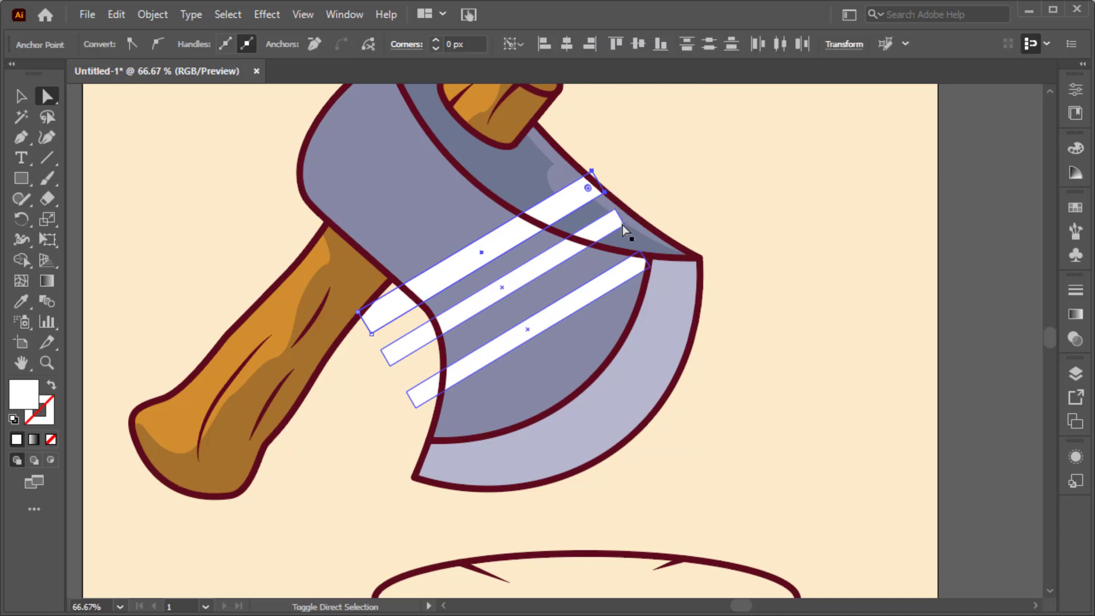
left_click(614, 209, "shift")
left_click_drag(617, 216, 591, 245)
Shorten the lower ends of all three stripes to meet the axe head's inner edge.
left_click(391, 367)
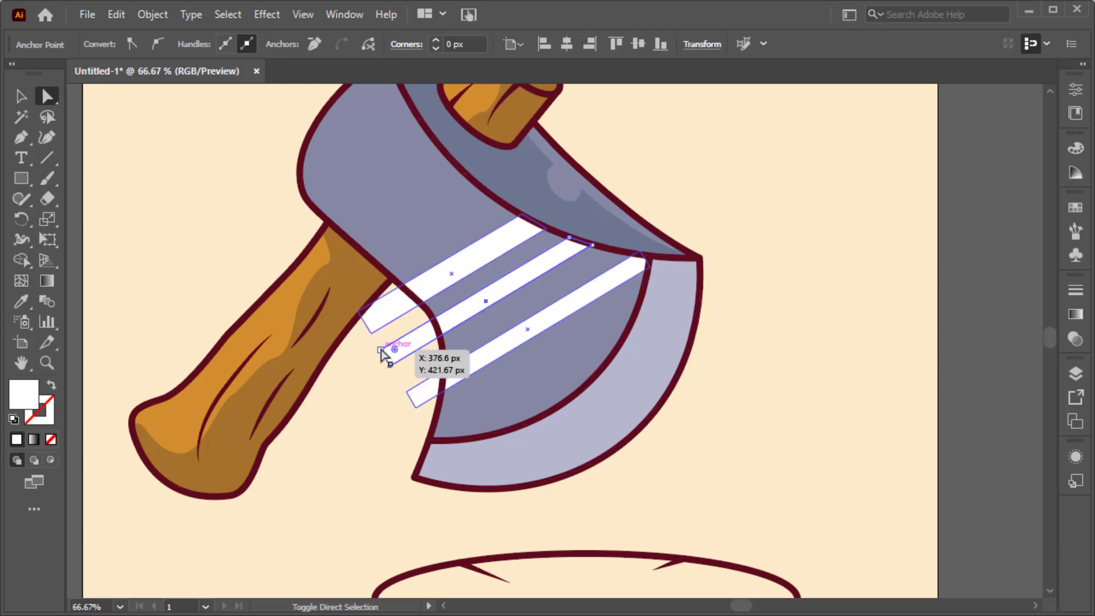
left_click(381, 350, "shift")
left_click_drag(380, 350, 435, 329)
left_click_drag(408, 392, 441, 398)
left_click_drag(371, 332, 401, 284)
left_click(410, 323)
key("v")
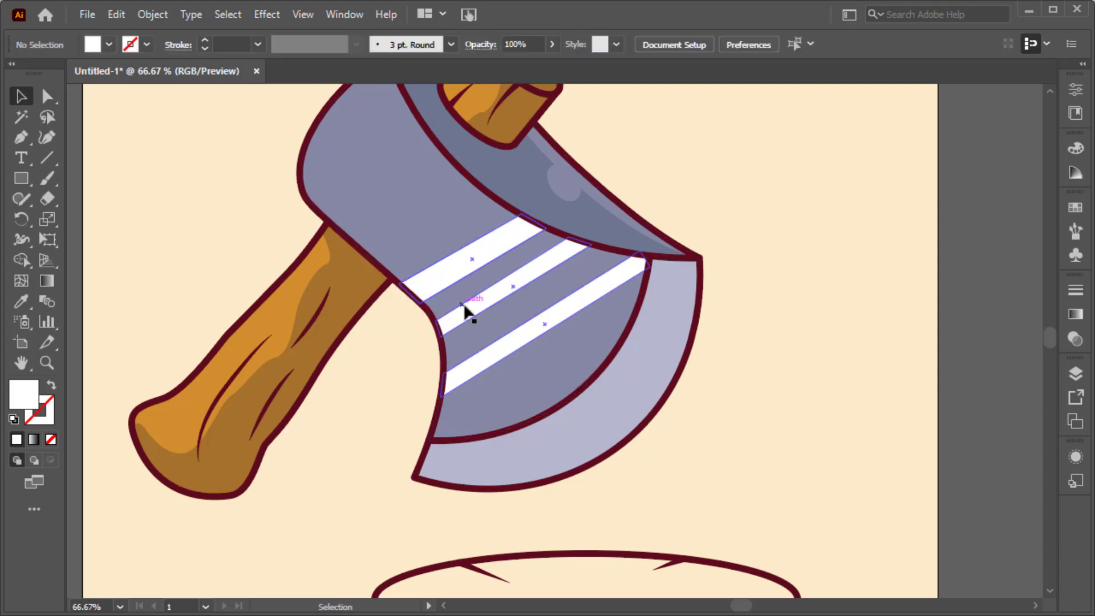
Apply a linear gradient diagonally along the stripes and change its black end stop to white.
left_click(463, 309)
left_click(48, 281)
left_click(501, 245)
left_click_drag(663, 305, 634, 197)
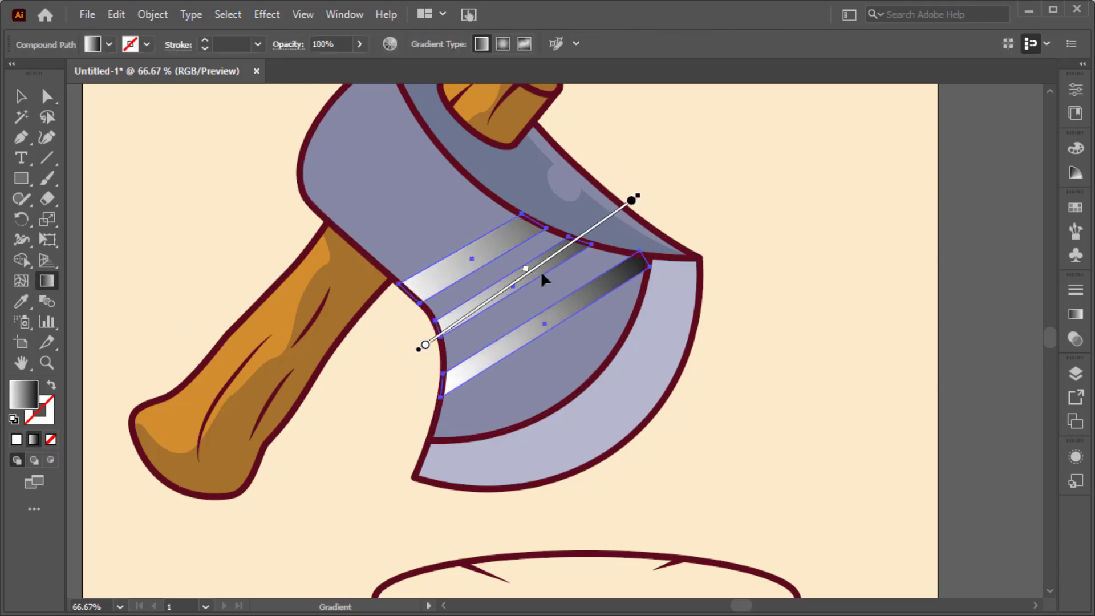
left_click(1074, 315)
double_click(1024, 423)
left_click(842, 329)
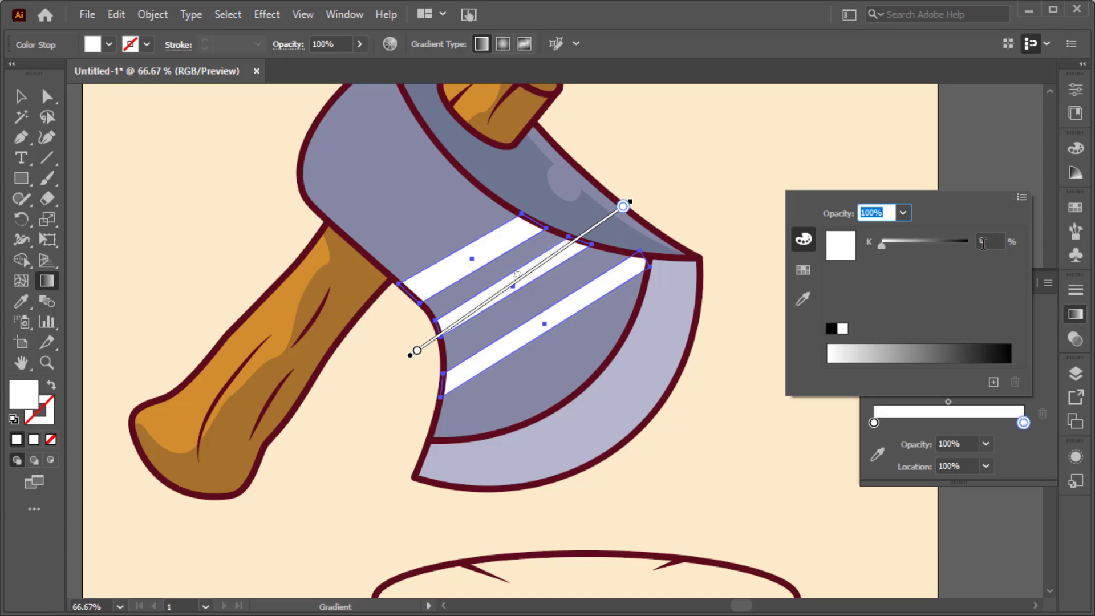
Lower the opacity of the gradient's starting stop and shift its end stop to about 74% location.
left_click(875, 423)
scroll(959, 443, "down", 5)
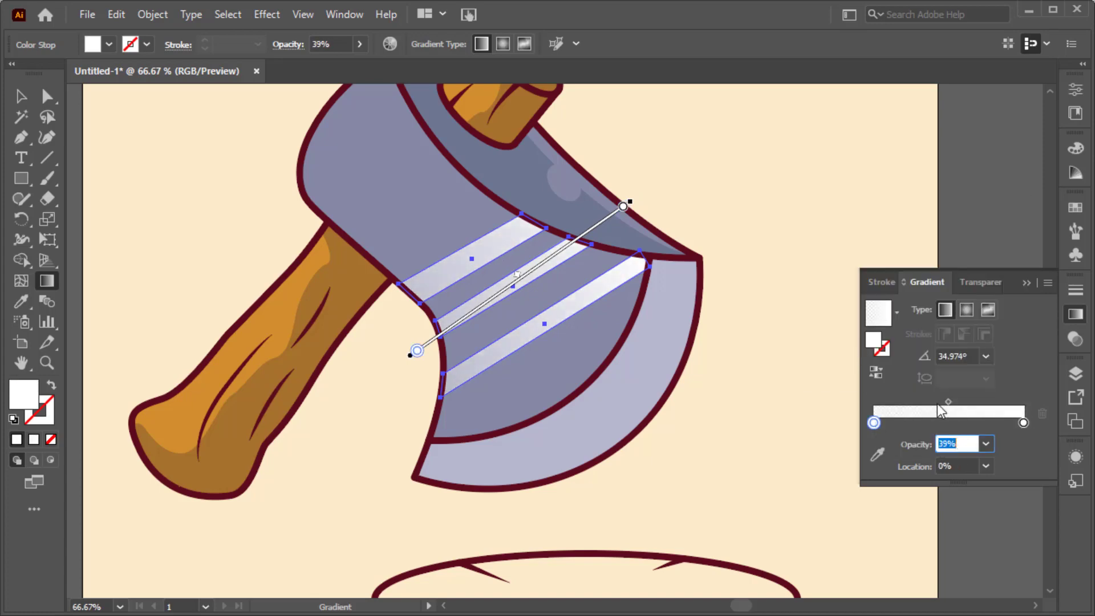
left_click_drag(948, 402, 938, 402)
left_click(1023, 423)
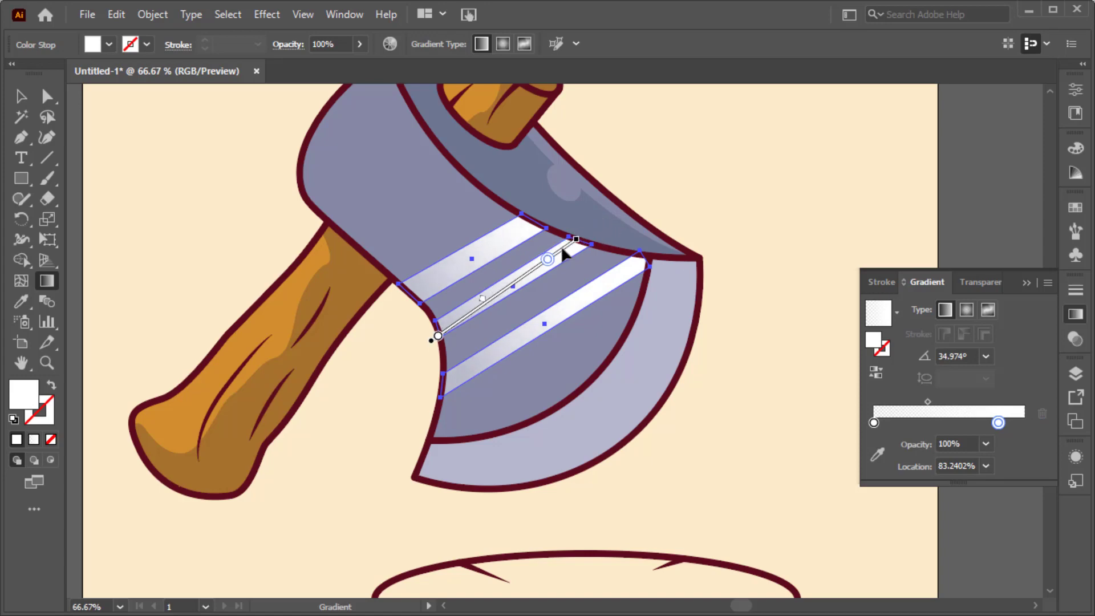
Set the stripes' overall opacity to 40% and deselect them.
key("v")
left_click(489, 47)
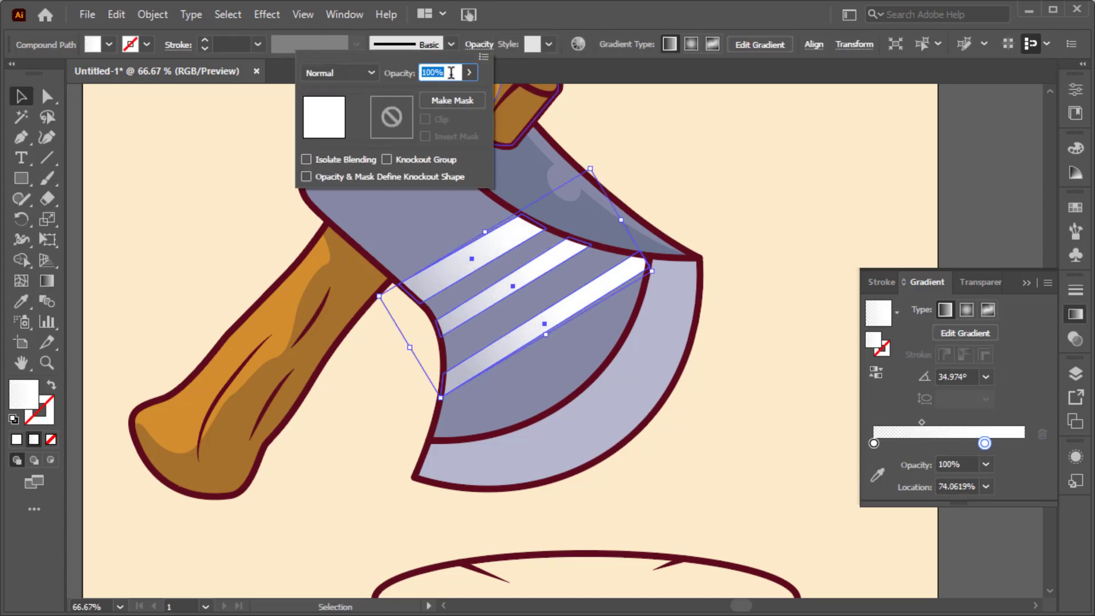
scroll(451, 71, "down", 10)
scroll(453, 71, "down", 5)
left_click(722, 192)
key("ctrl+0")
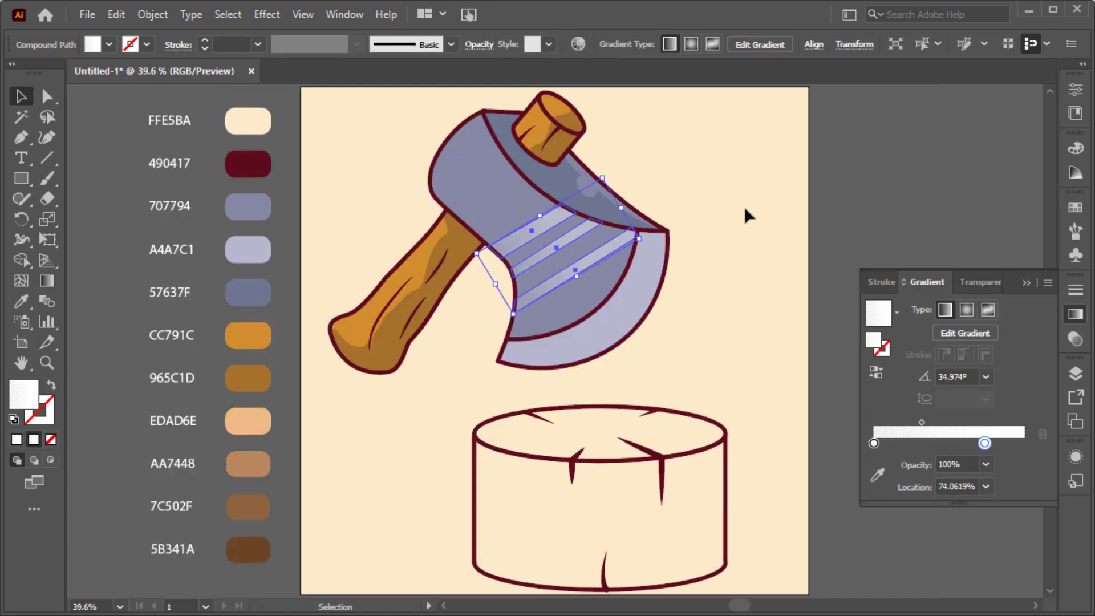
left_click(748, 209)
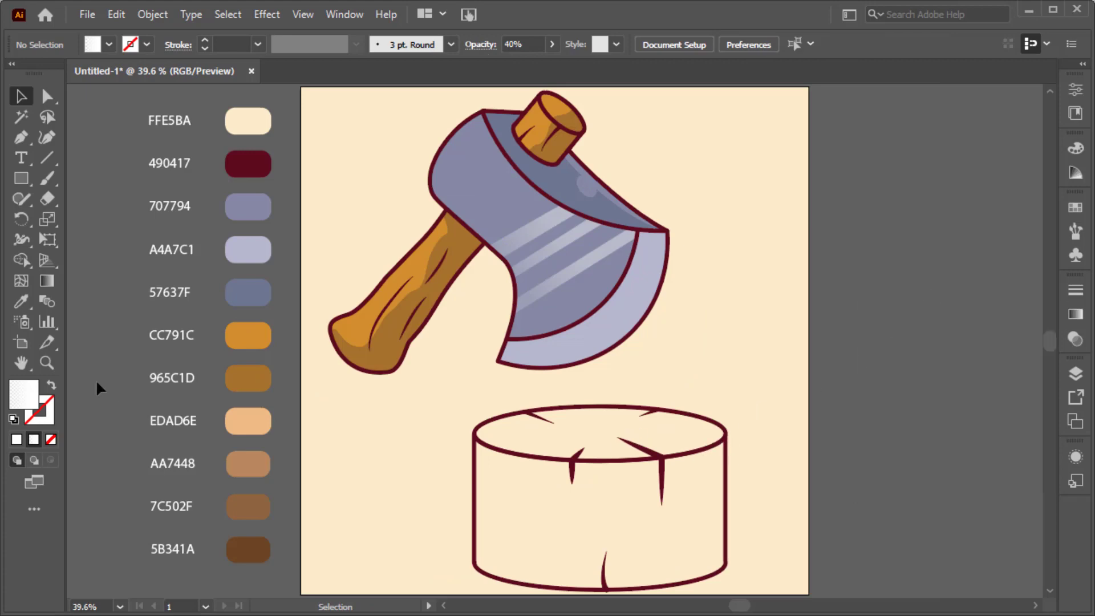
Sample CC791C for the fill and trace the stump's side with the Pen tool, down its right edge and along the bottom curve.
left_click(26, 304)
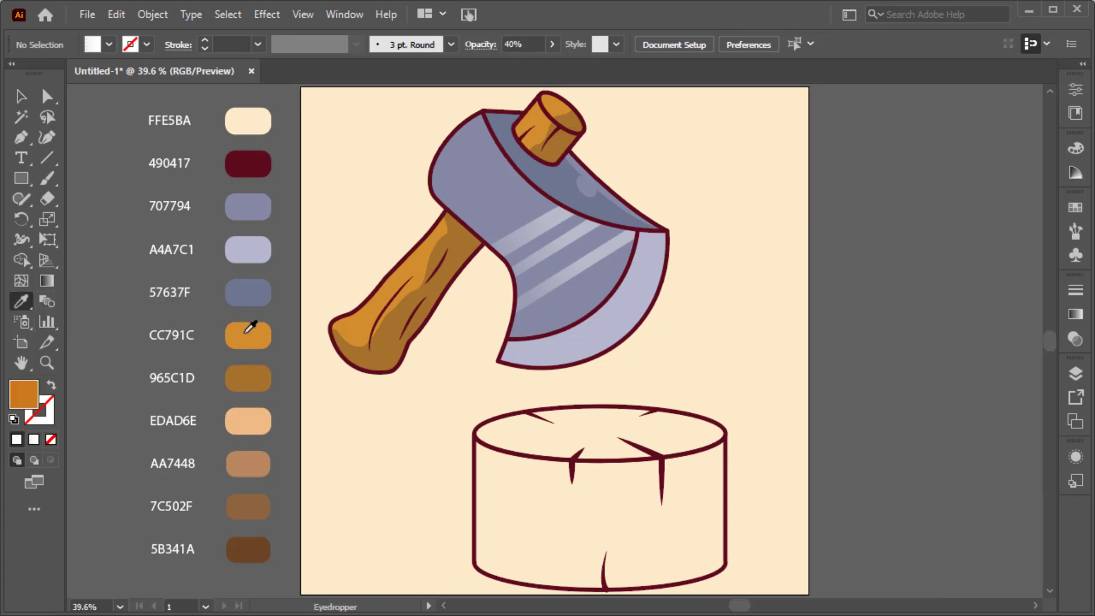
left_click(725, 436)
left_click(725, 564)
scroll(725, 563, "up", 2)
scroll(723, 562, "down", 2)
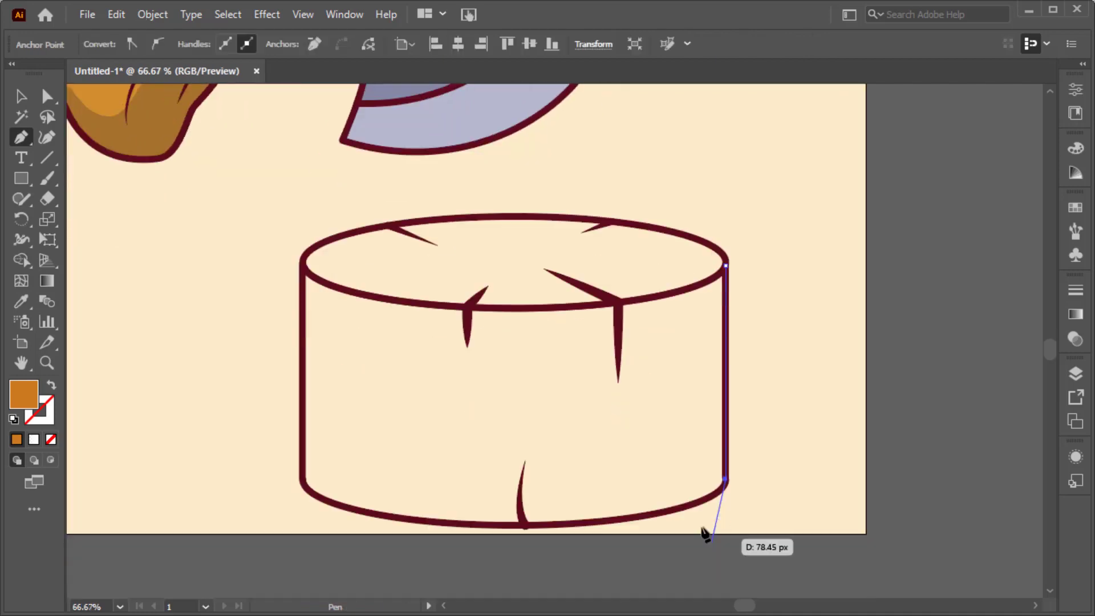
left_click(522, 524)
left_click(419, 519)
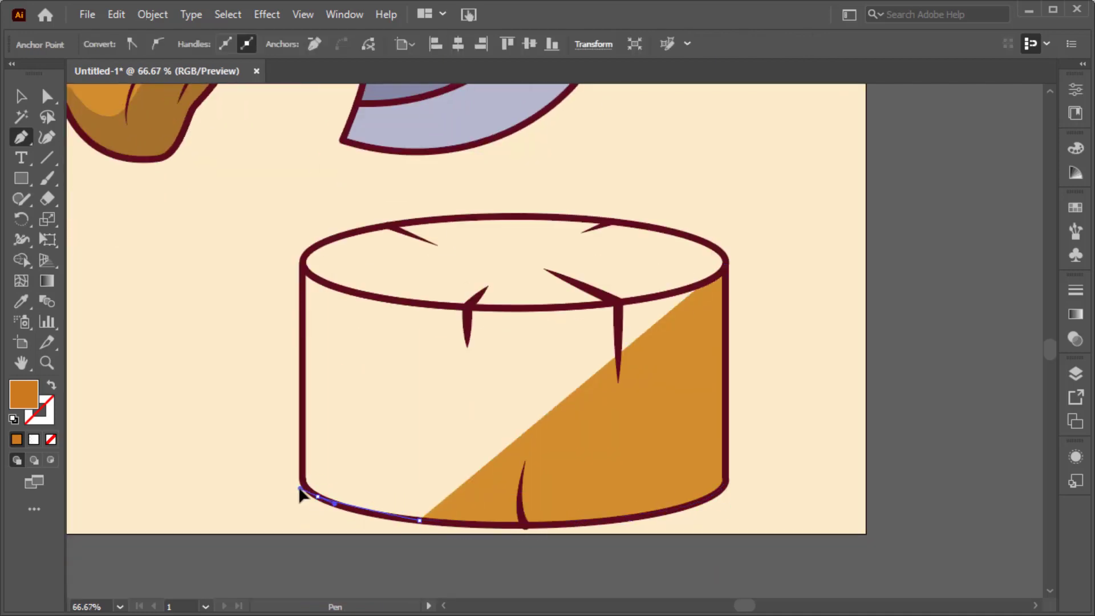
left_click_drag(299, 480, 298, 478)
Complete the stump's side fill along the front curve of its top rim, close the shape and deselect it.
left_click_drag(321, 281, 312, 276)
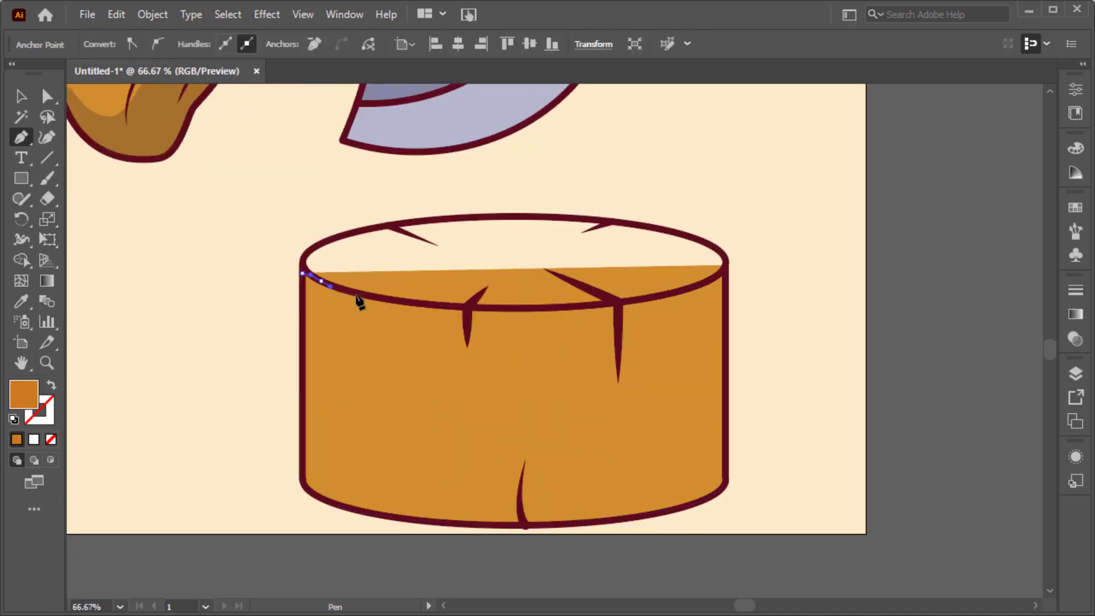
left_click_drag(515, 308, 629, 299)
left_click(662, 294)
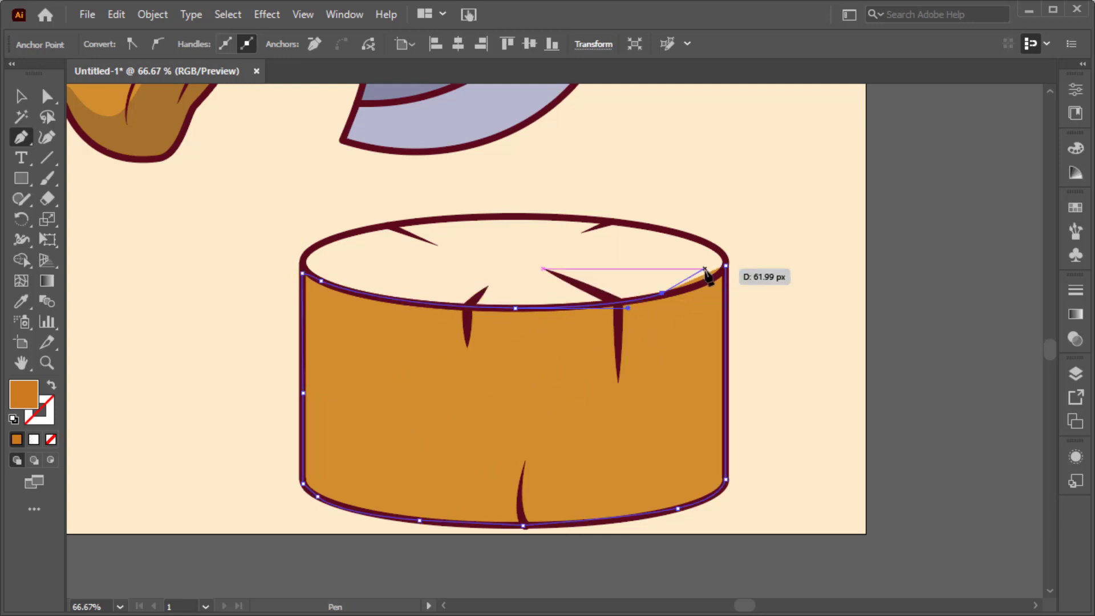
left_click_drag(725, 265, 742, 245)
key("v")
left_click(736, 300)
scroll(735, 302, "down", 1)
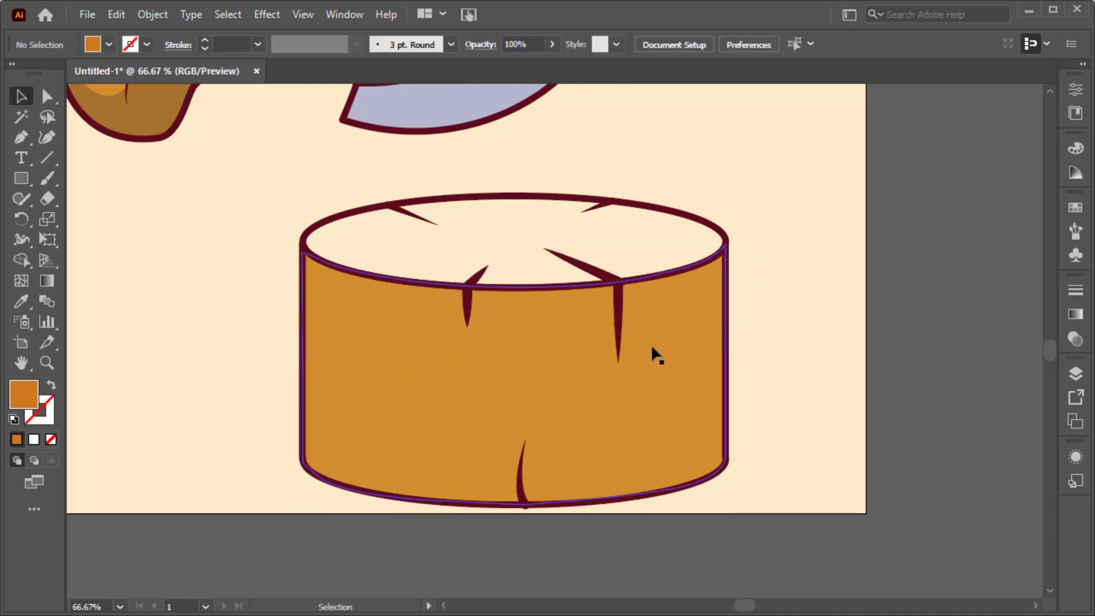
Sample 965C1D and start a shading shape on the stump's side, curving from the upper left rim to the lower right edge.
key("ctrl+0")
key("i")
left_click(245, 382)
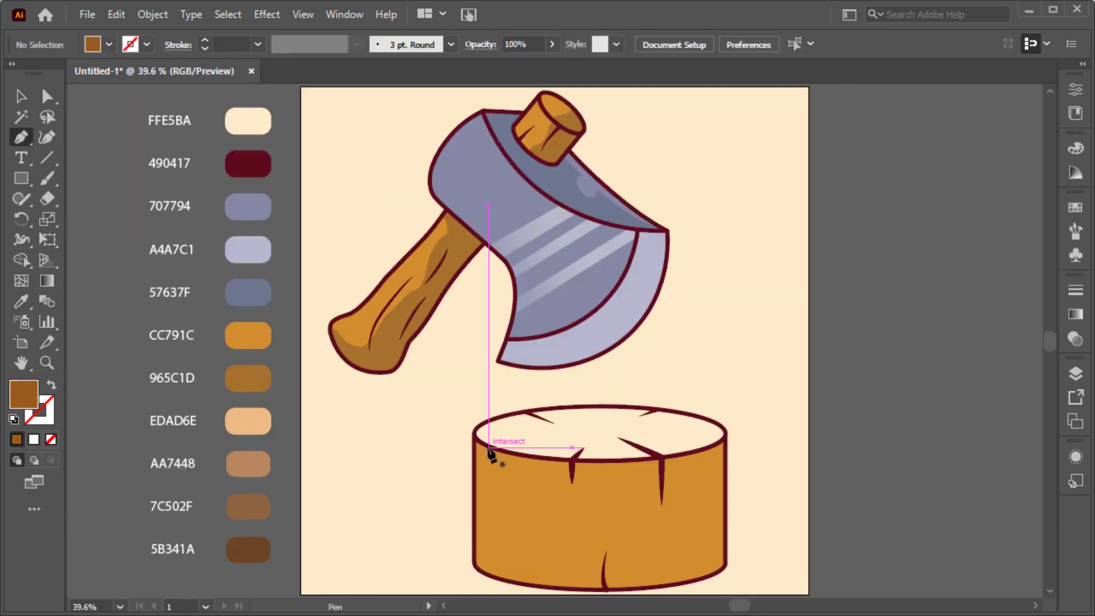
left_click(488, 448)
left_click_drag(518, 544, 564, 576)
mouse_move(676, 584)
left_mouse_down()
mouse_move(601, 596)
mouse_move(515, 581)
left_mouse_up()
Close the shading shape along the stump's bottom curve, left edge and rim.
scroll(513, 578, "up", 2)
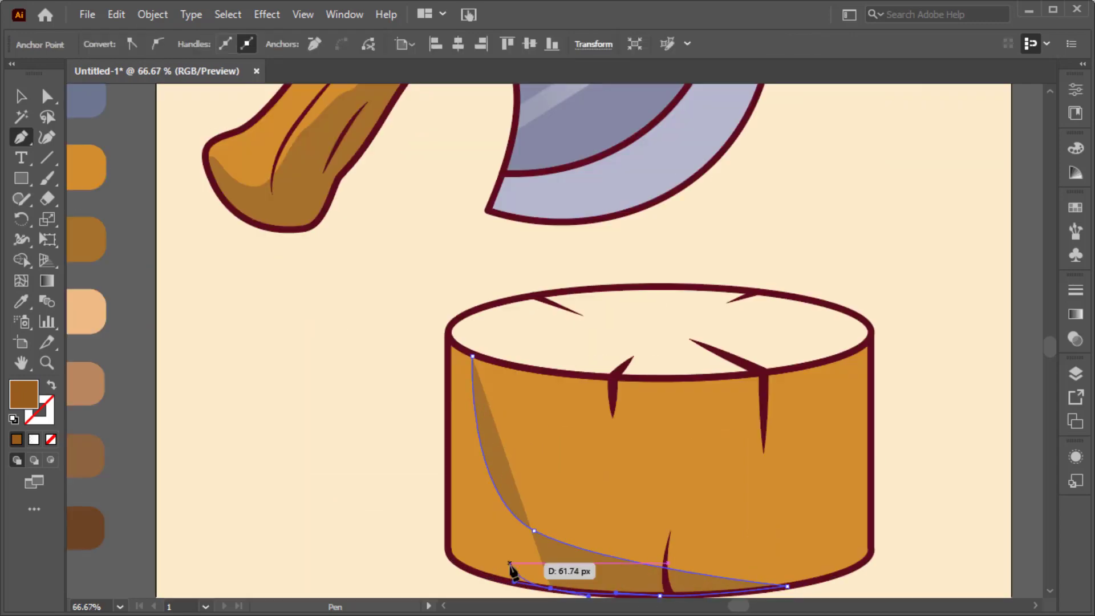
scroll(507, 565, "down", 1)
left_click_drag(487, 514, 465, 509)
left_click_drag(449, 492, 449, 481)
left_click(447, 444)
left_click(447, 282)
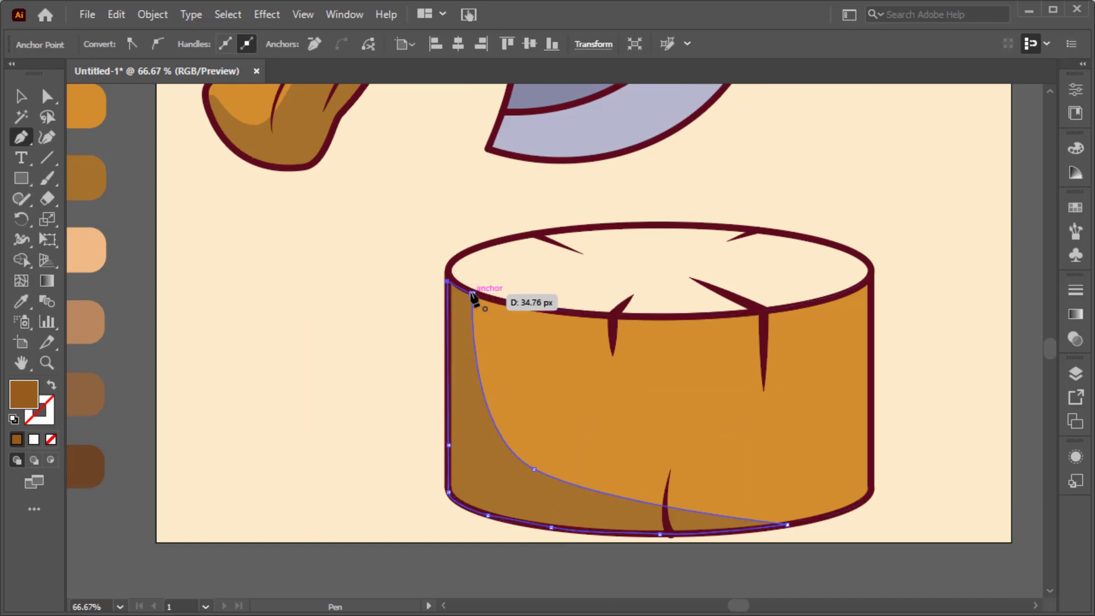
left_click(470, 293)
Draw a narrow vertical highlight with rounded ends near the stump's right edge and fill it with light peach-orange.
key("ctrl+0")
key("m")
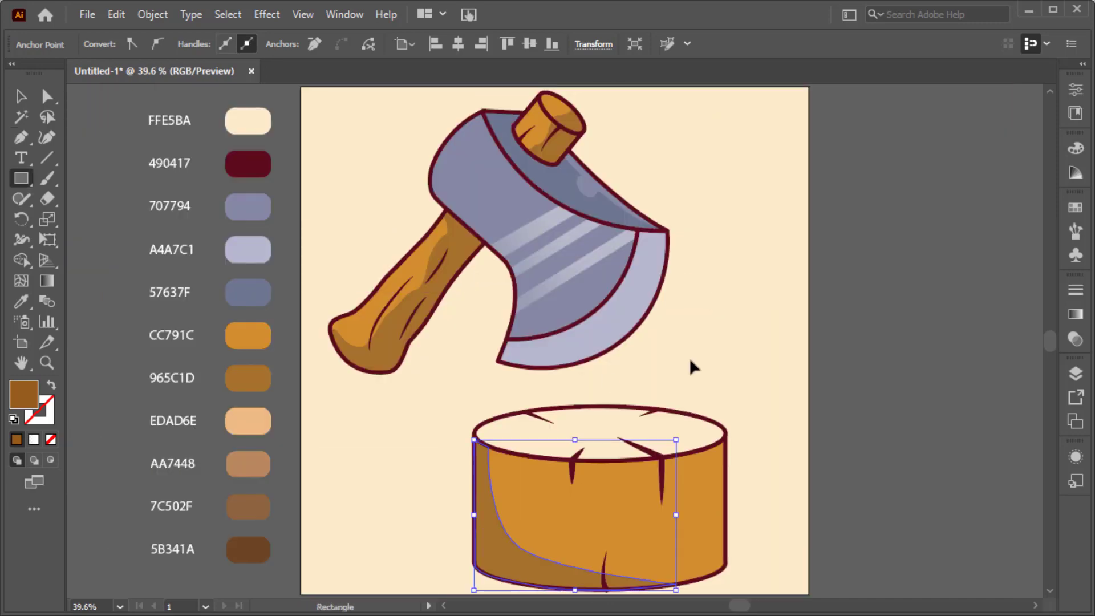
mouse_move(712, 341)
left_mouse_down()
mouse_move(725, 421)
mouse_move(702, 517)
left_mouse_up()
key("v")
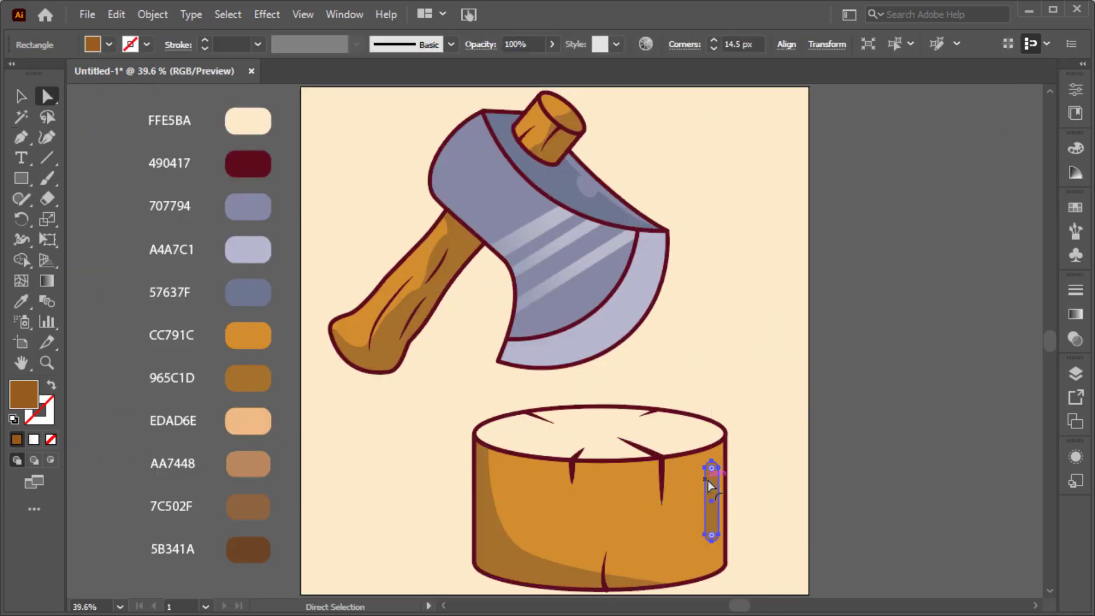
double_click(20, 406)
left_click(992, 175)
left_click(775, 456)
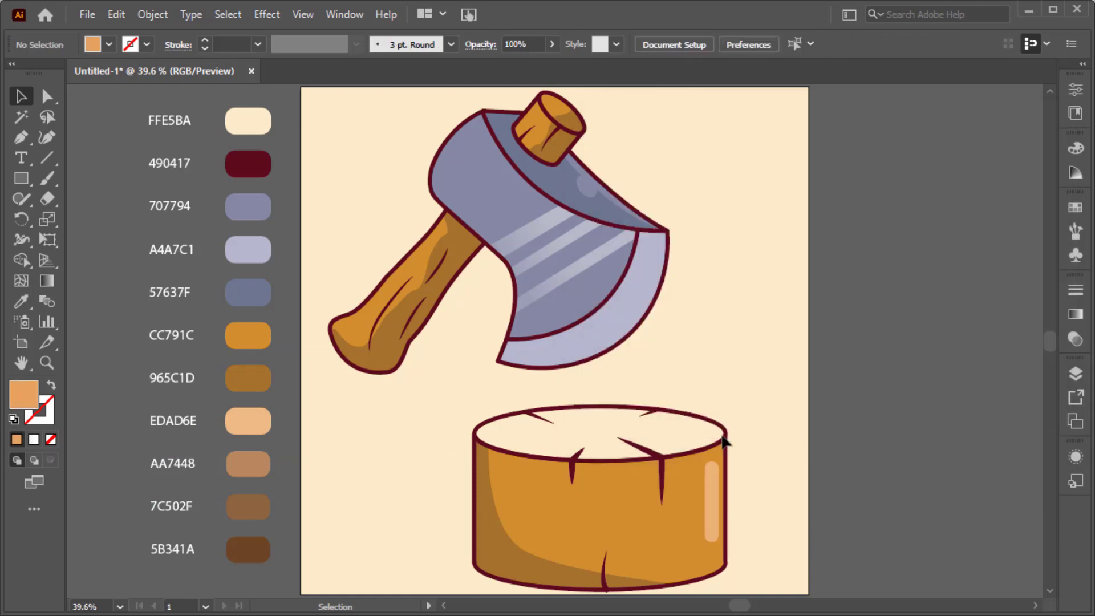
Draw an ellipse over the stump's top, fit it to the rim outline and fill it with EDAD6E.
scroll(595, 593, "up", 2)
key("l")
left_click_drag(402, 308, 796, 367)
left_click_drag(598, 308, 599, 277)
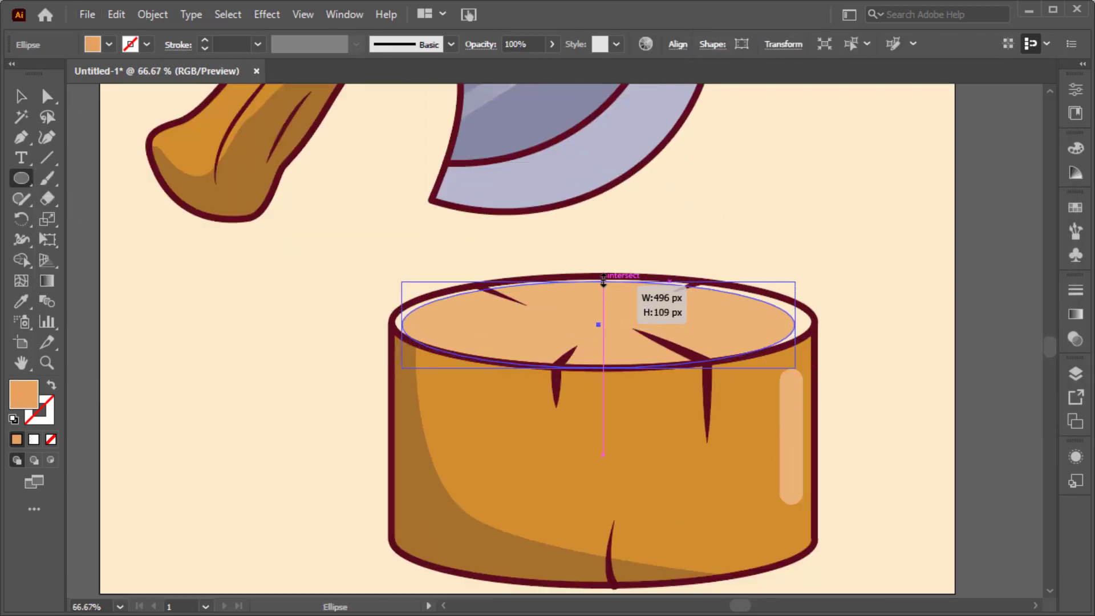
left_click_drag(794, 321, 812, 322)
left_click_drag(386, 322, 392, 324)
key("ctrl+0")
key("i")
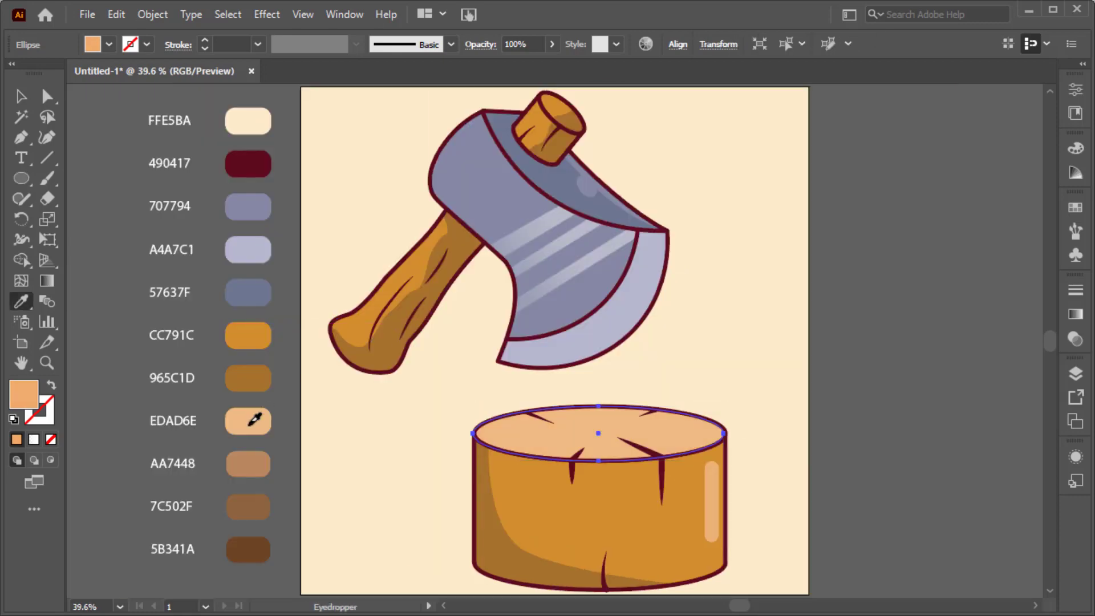
Add two smaller concentric ellipses on the stump's top, filling the outer ring with AA7448 and the inner one with 7C502F.
key("v")
left_click_drag(723, 406, 645, 422)
key("i")
left_click(259, 514)
left_click(516, 441)
key("i")
left_click(260, 469)
Copy the inner ring in place as a smaller core ellipse, fill it with 5B341A and deselect it.
key("v")
left_click(621, 439)
key("ctrl+c")
key("ctrl+f")
key("i")
left_click(259, 550)
key("v")
left_click(282, 528)
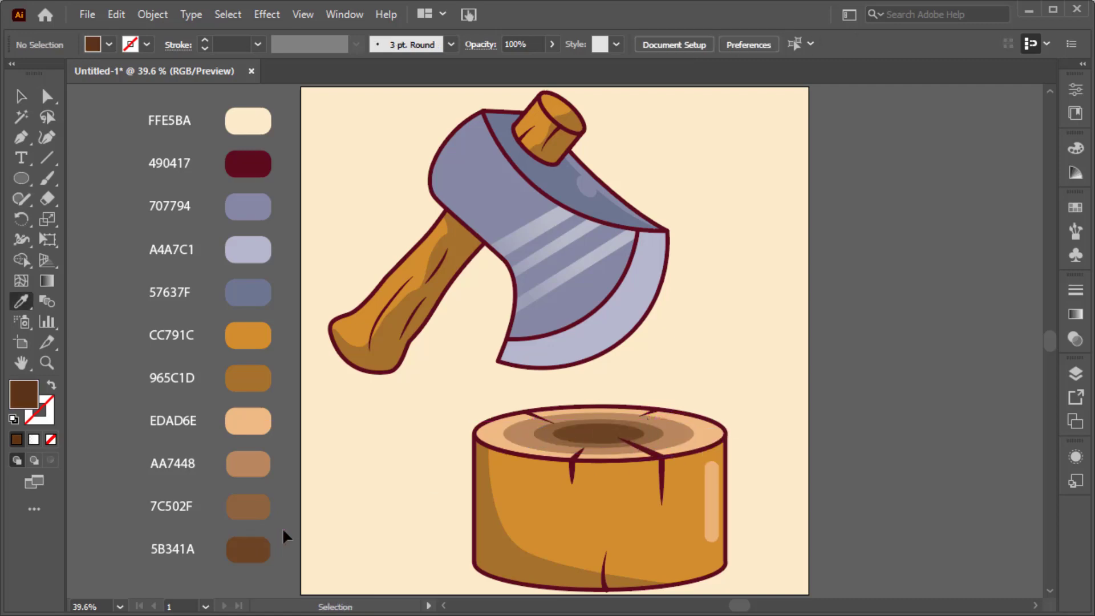
Select the whole axe with its outlines and scale it down proportionally about its centre.
left_click(1074, 375)
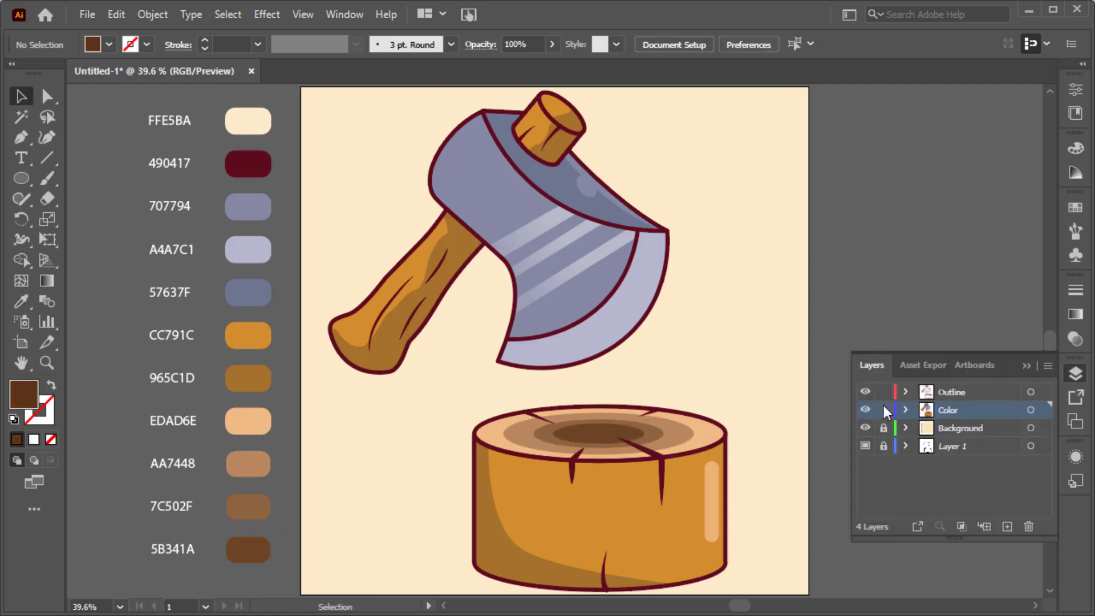
left_click(1024, 366)
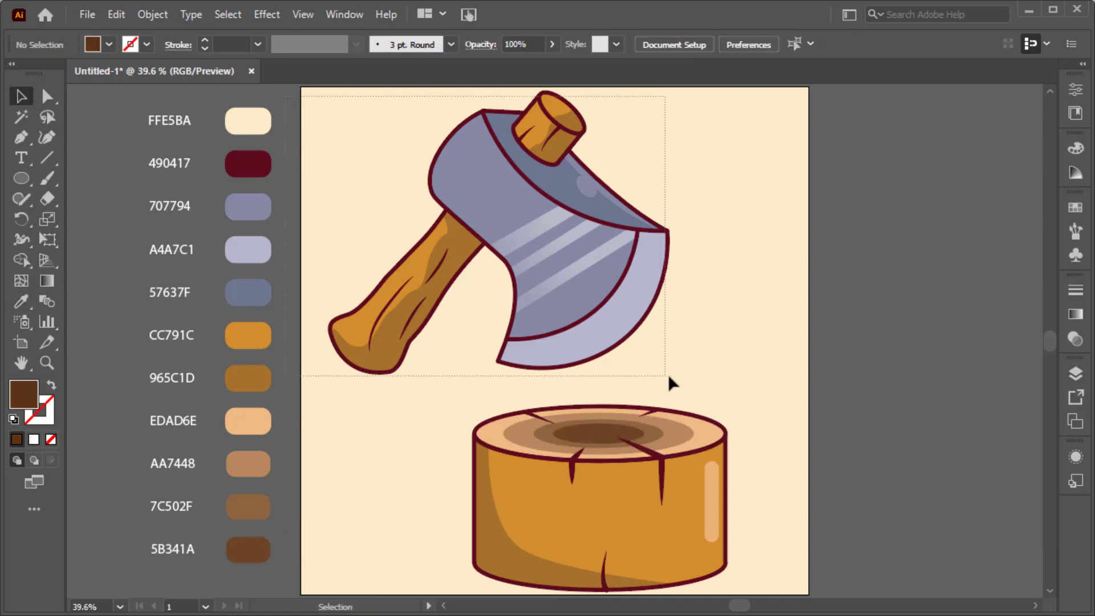
left_click_drag(668, 375, 669, 376)
left_click_drag(668, 93, 627, 126)
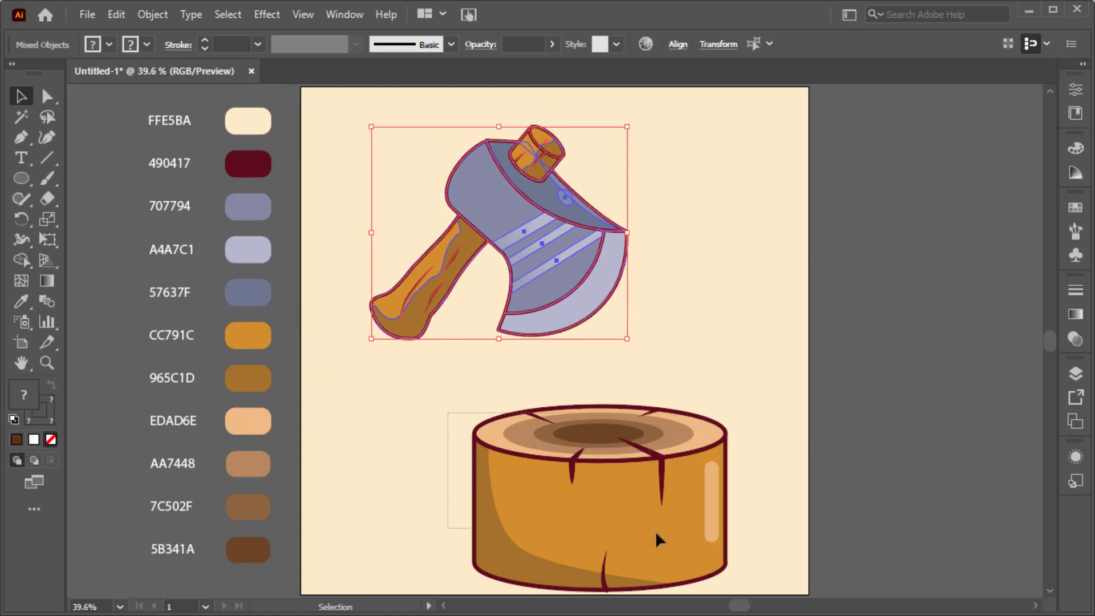
Select the whole stump, scale it down, move it up and widen it into a lower, broader shape.
left_click_drag(746, 592, 748, 593)
left_click_drag(727, 591, 689, 563)
left_click_drag(630, 521, 630, 473)
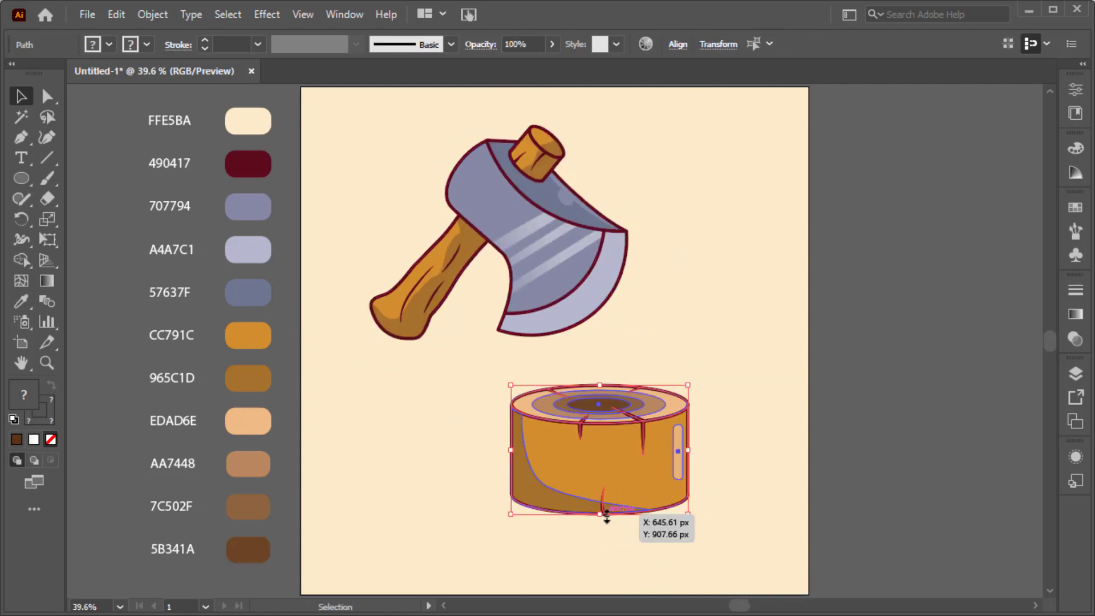
left_click_drag(692, 447, 705, 448)
left_click(726, 460)
Narrow the stump's highlight strip and set the stroke of the crack at its bottom edge to 6 pt.
left_click(691, 454)
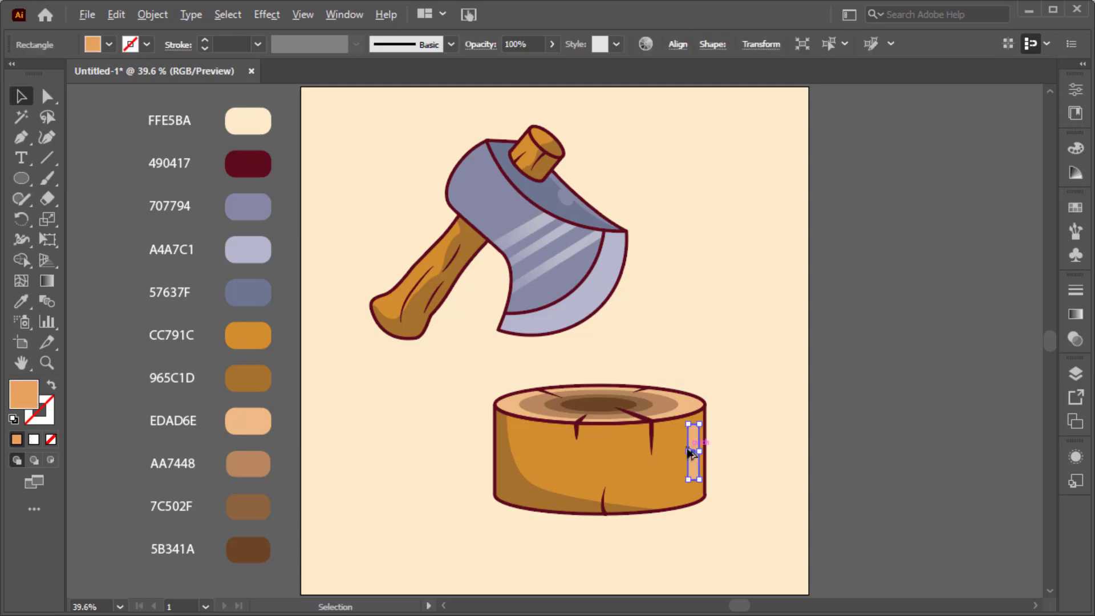
scroll(693, 454, "up", 3)
scroll(694, 453, "down", 3)
left_click(479, 466)
scroll(482, 469, "up", 2)
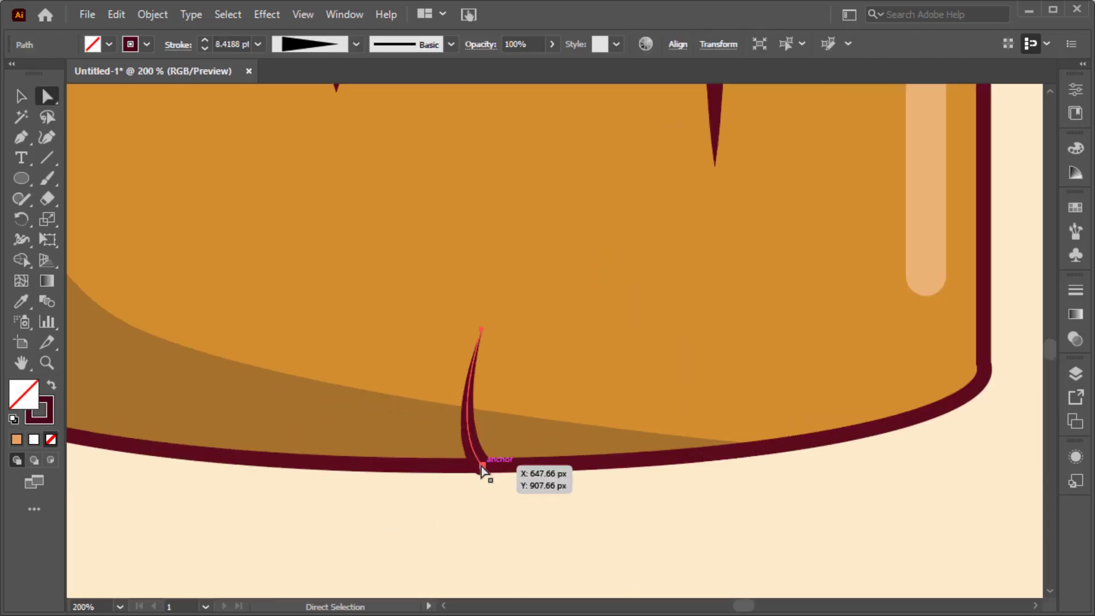
left_click(205, 49)
left_click(205, 49)
left_click(391, 503)
key("ctrl+0")
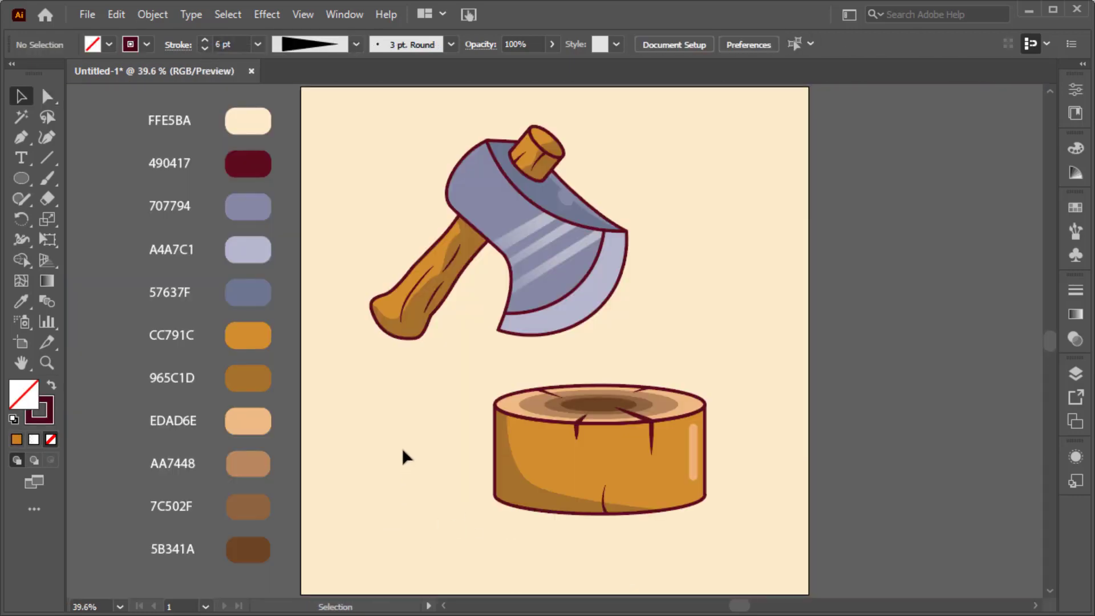
Scale the whole axe down slightly more and move it a little down and to the left.
left_click_drag(643, 337, 644, 339)
left_click_drag(627, 126, 617, 134)
left_click_drag(550, 254, 540, 259)
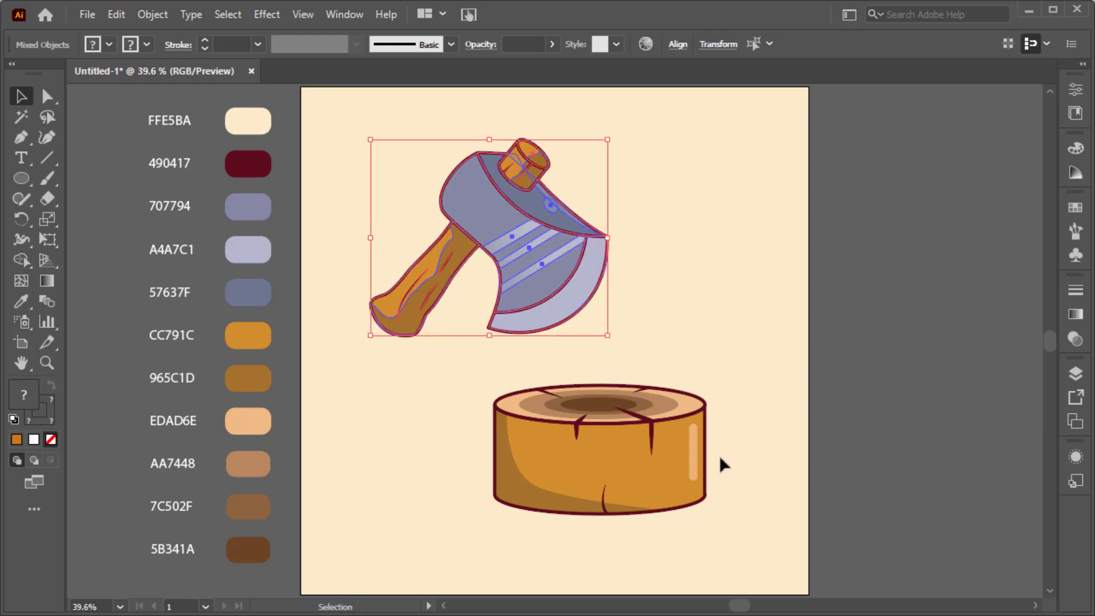
left_click(645, 540)
Draw a closed four-sided grey-brown shadow on the Color layer, extending from the stump's base toward the lower right.
key("F7")
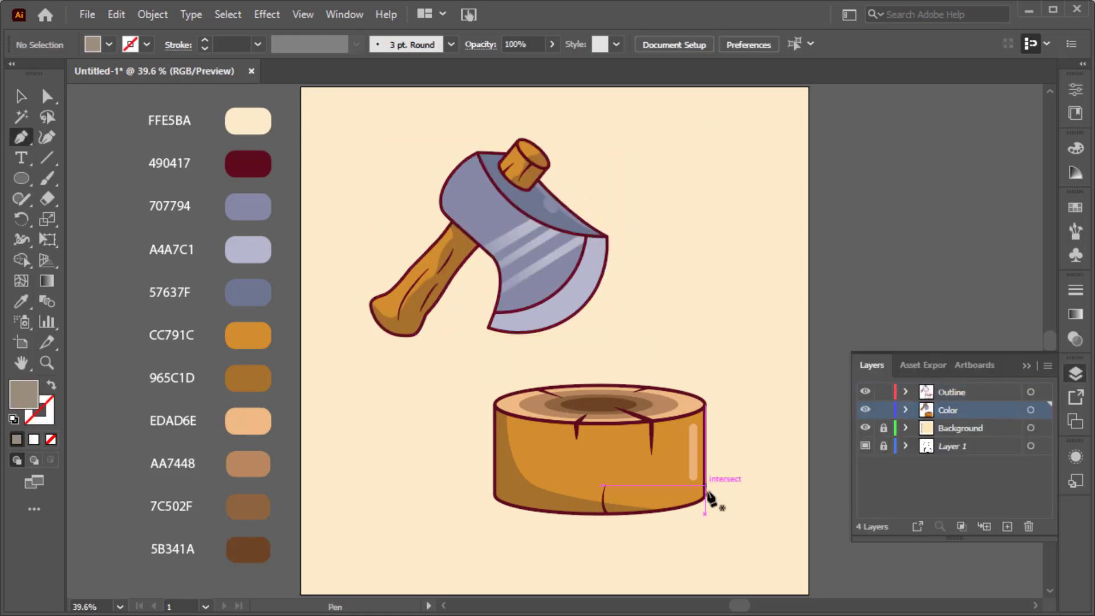
scroll(706, 507, "up", 2)
left_click(704, 492)
left_click(810, 544)
scroll(810, 544, "down", 5)
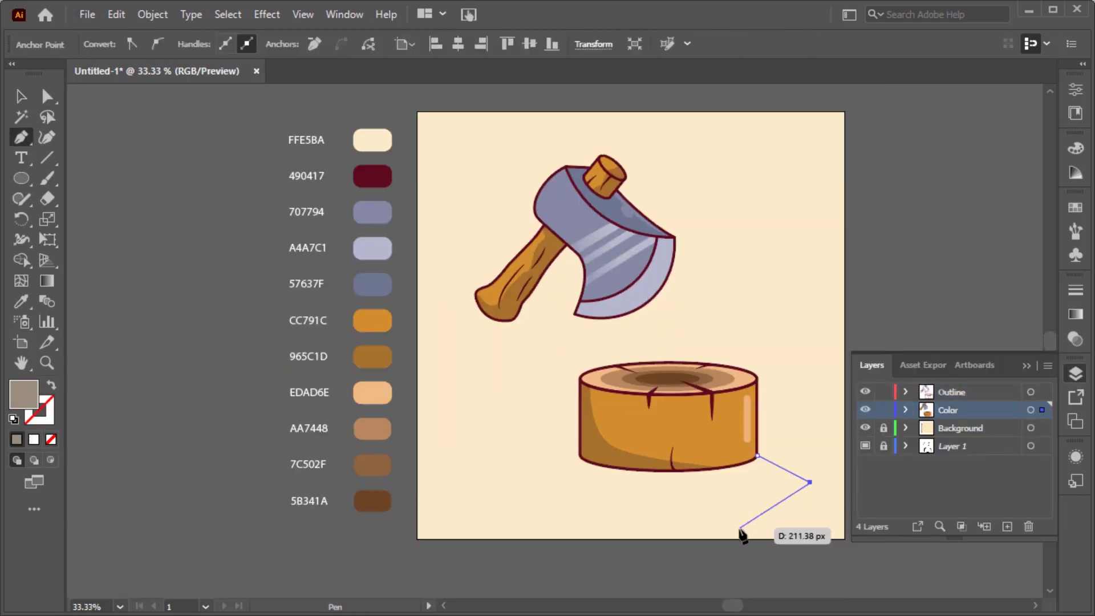
left_click(709, 525)
left_click(580, 455)
left_click(756, 454)
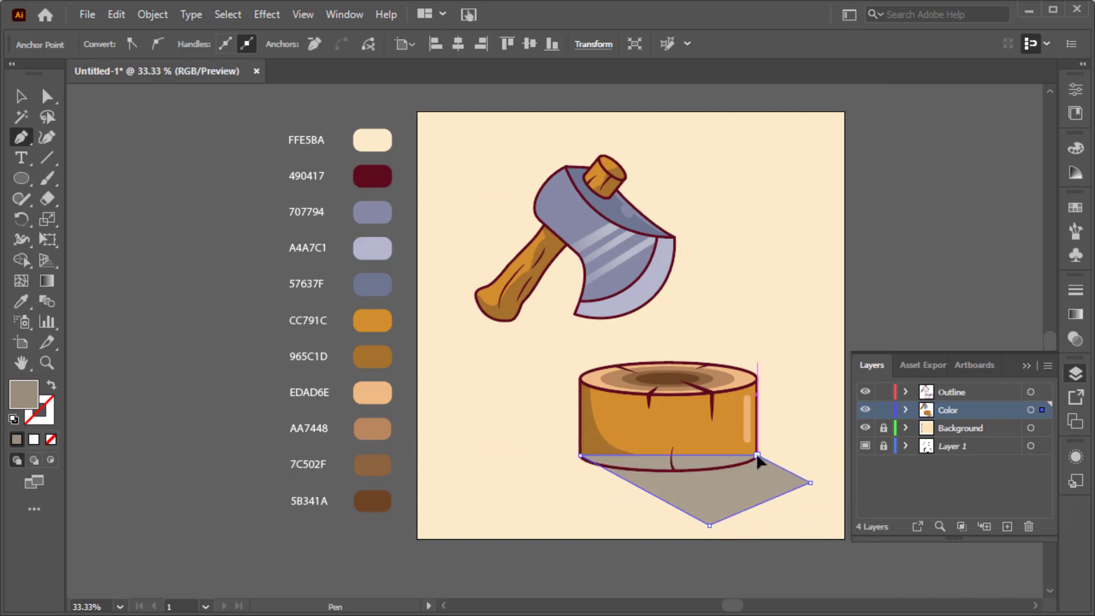
Send the shadow shape to the back so it lies behind the stump.
key("v")
right_click(756, 452)
mouse_move(803, 397)
left_click(661, 452)
Round the shadow's two outer corners, the lowest one by about 69 px, and deselect the shape.
key("a")
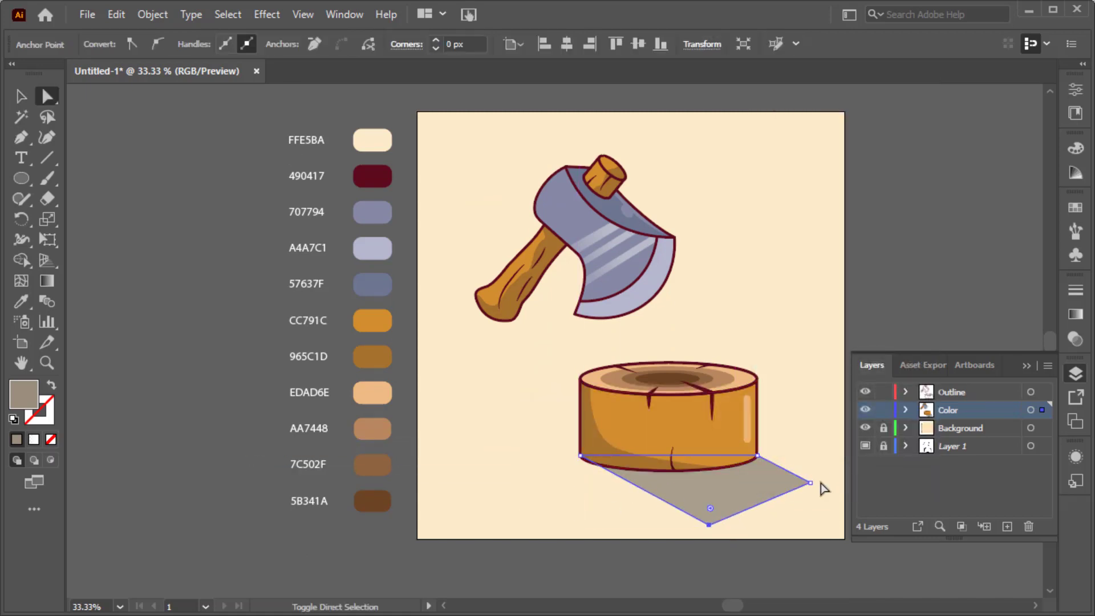
left_click_drag(820, 486, 827, 473)
left_click_drag(726, 516, 698, 491)
left_click(820, 445)
left_click(1027, 366)
key("ctrl+0")
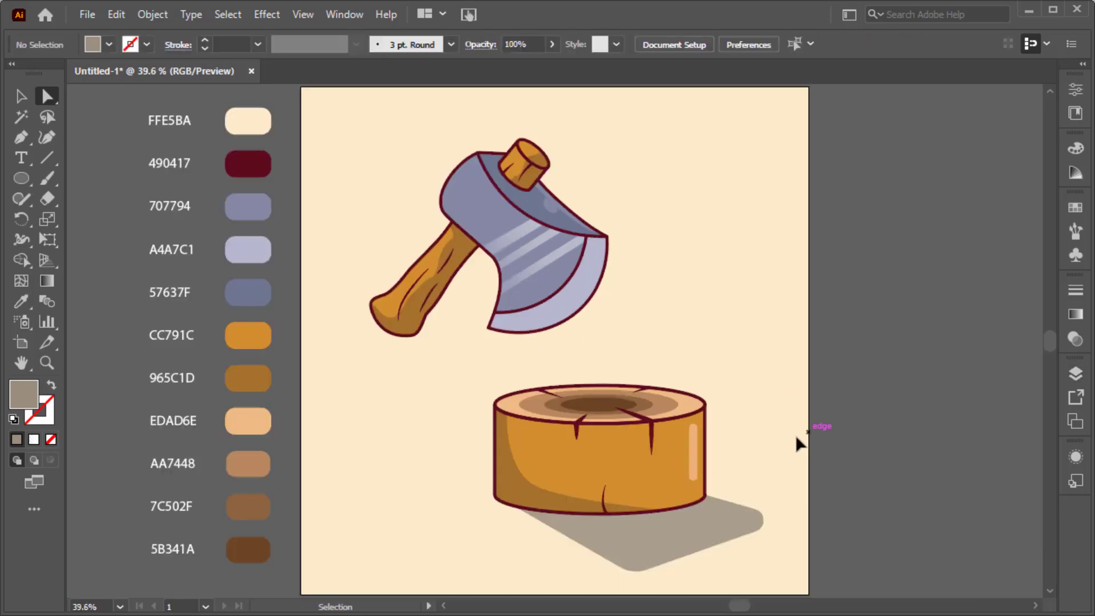
Change the shadow's fill to a darker grey-brown and deselect it.
left_click(730, 515)
double_click(18, 398)
left_click(647, 278)
left_click(1008, 177)
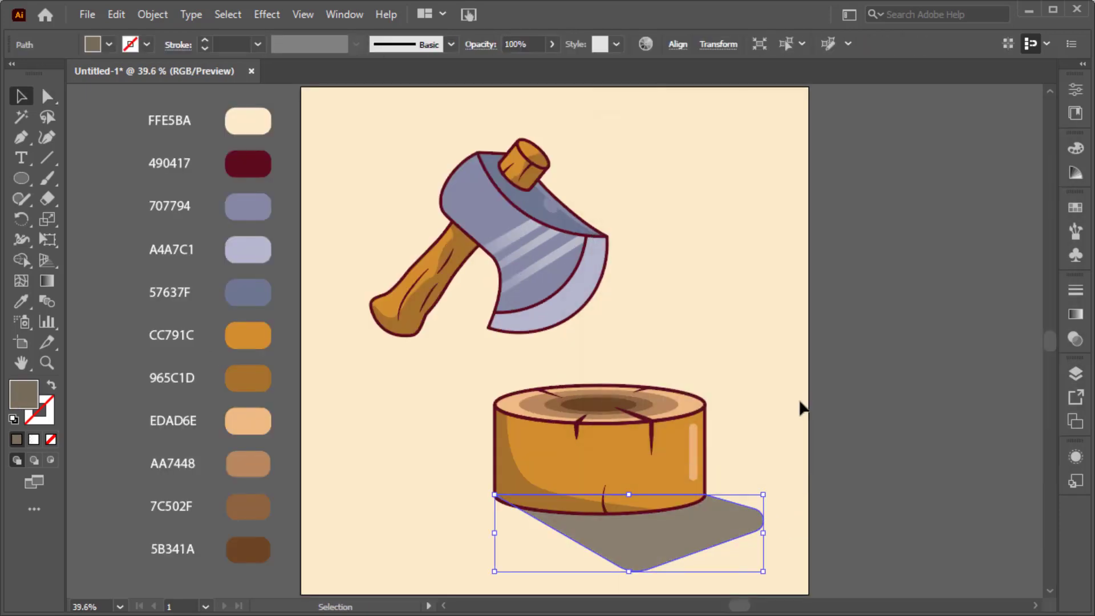
left_click(800, 407)
Shift the shadow's lowest corner right and slightly up, and bend its lower left edge into a smooth outward curve.
key("a")
left_click(635, 571)
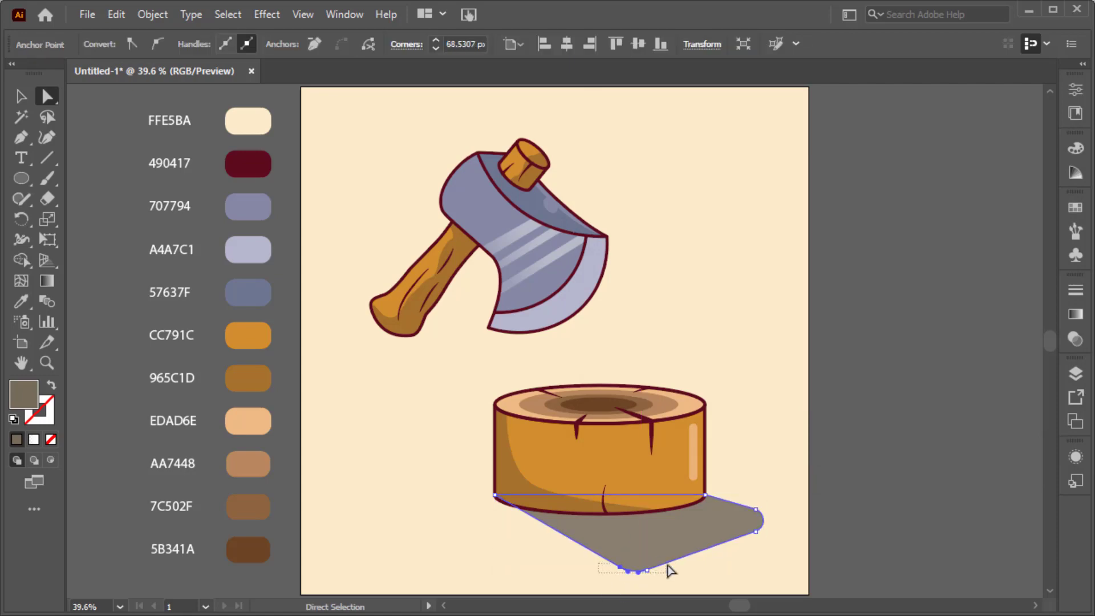
left_click_drag(670, 570, 665, 562)
key("shift+c")
left_click_drag(555, 536, 556, 536)
key("a")
left_click(596, 574)
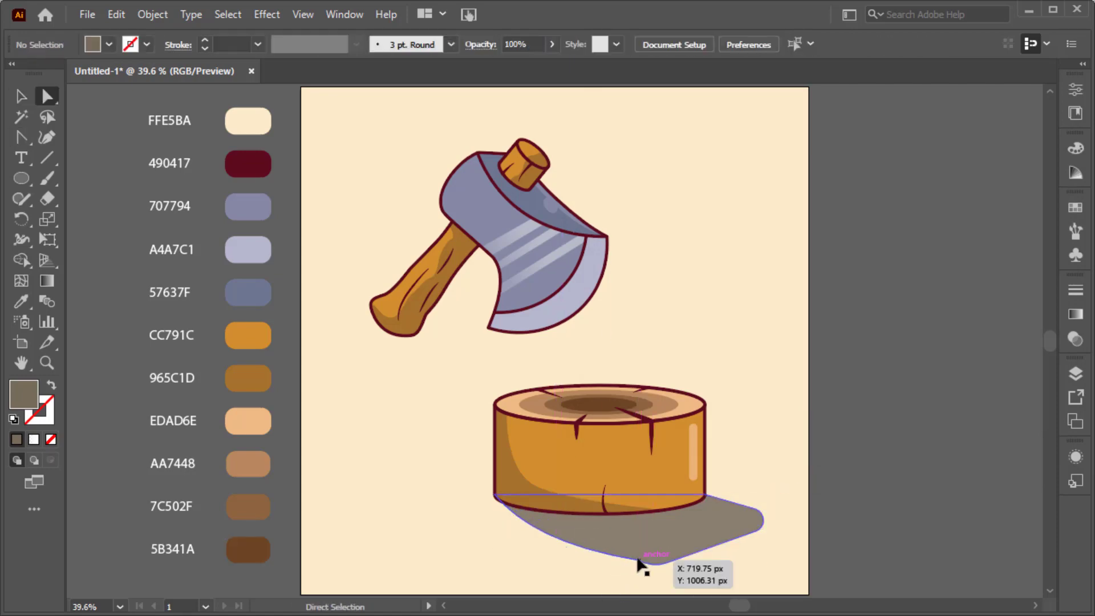
left_click_drag(639, 560, 630, 565)
left_click(869, 493)
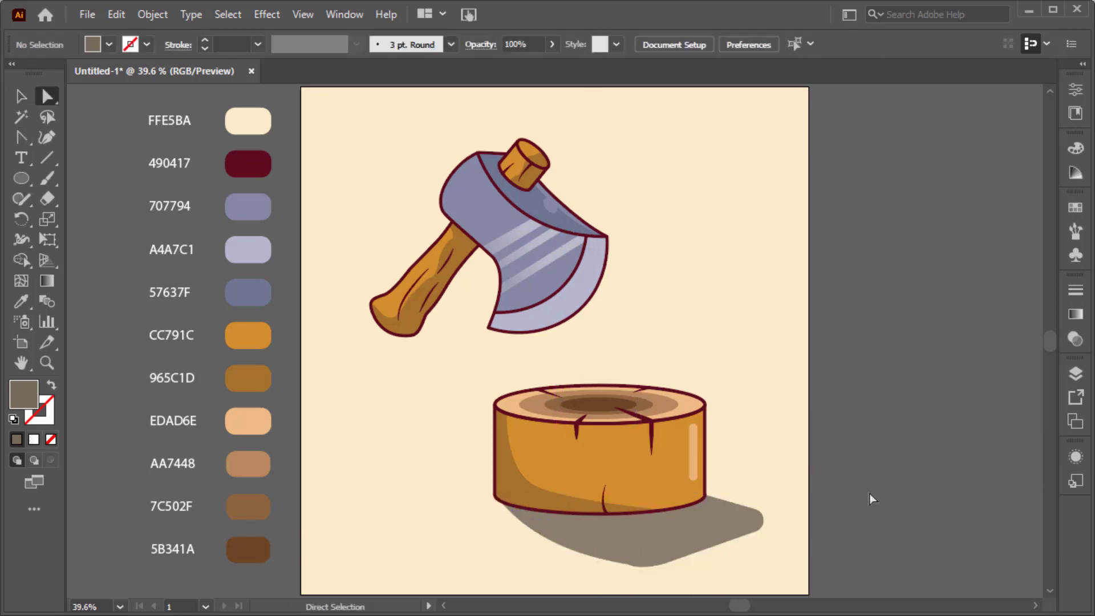